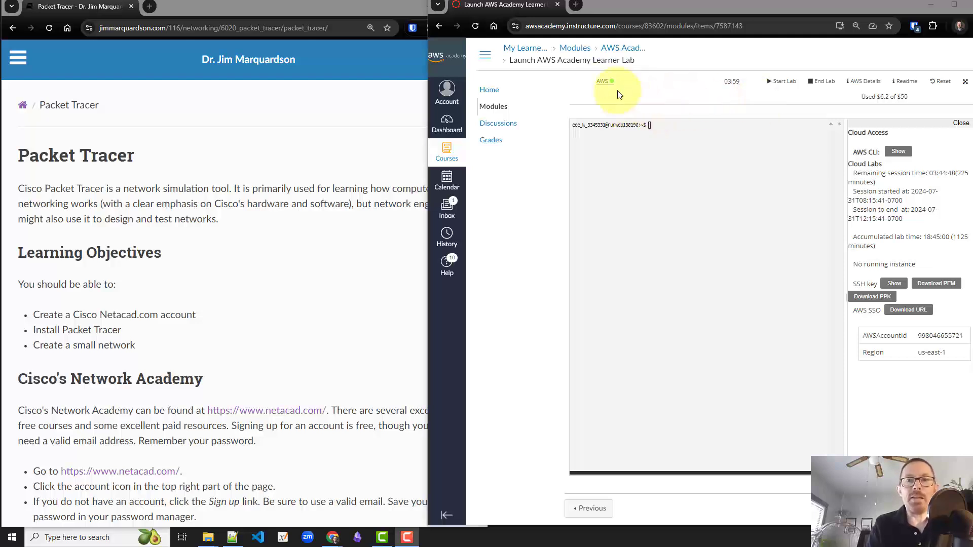
In EC2, list the running instances with full names shown and select the Windows Server instance
left_click(605, 87)
left_click(605, 87)
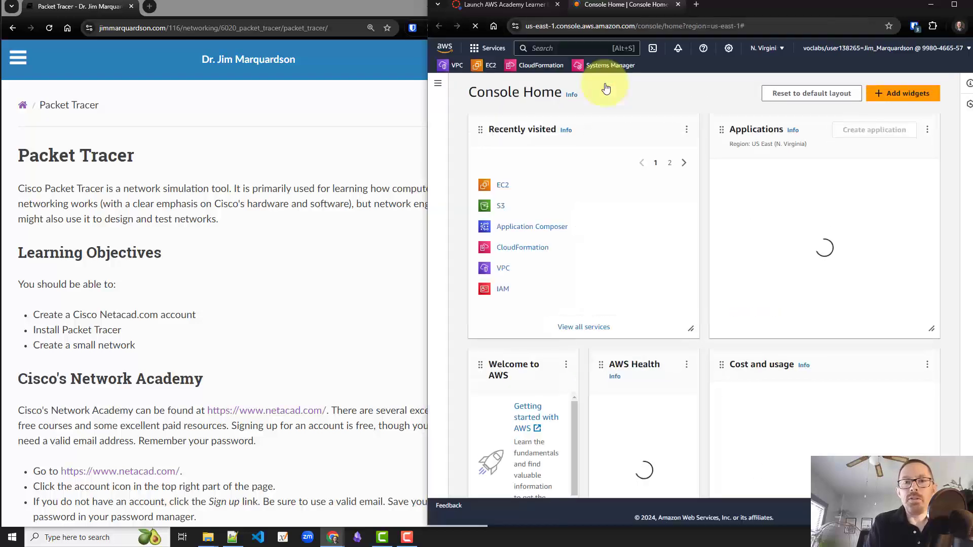
left_click(503, 187)
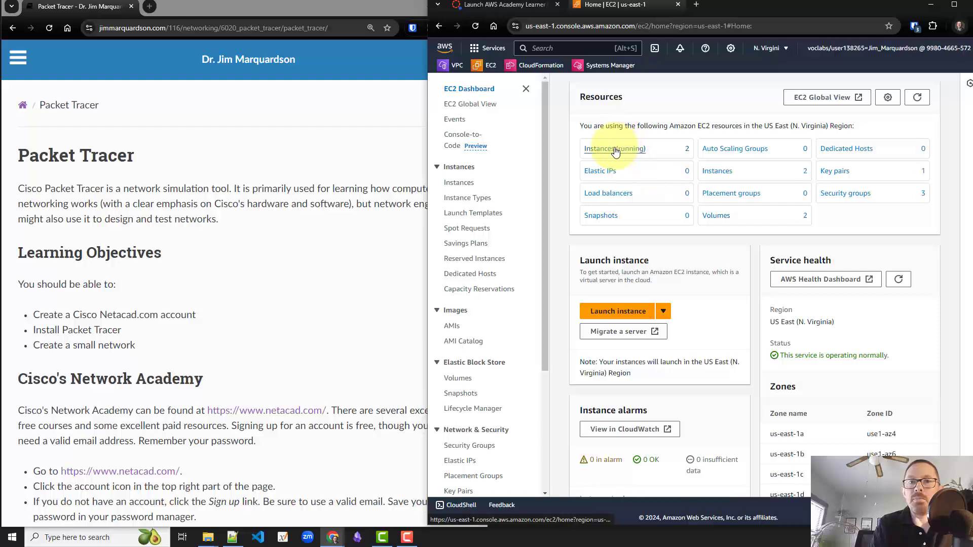
left_click(616, 150)
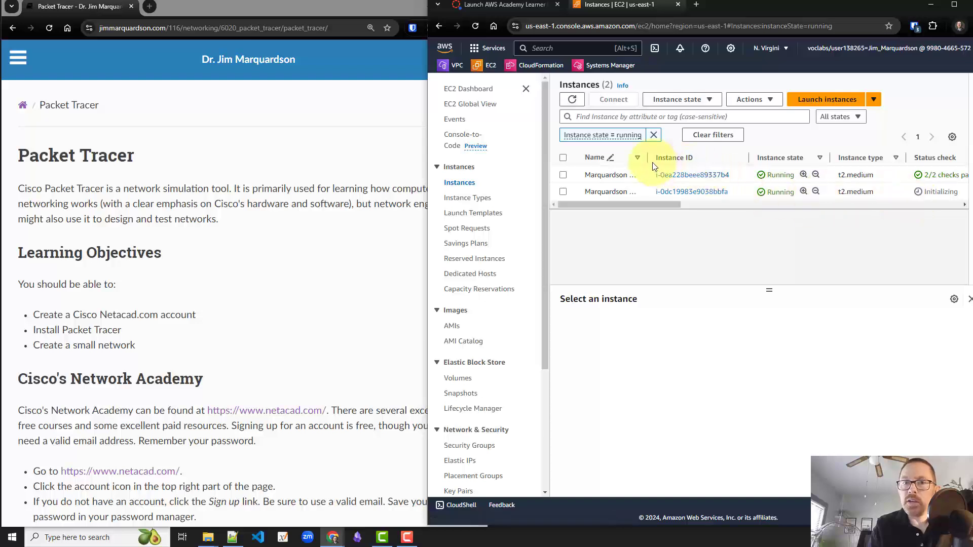
mouse_move(647, 158)
left_mouse_down()
mouse_move(730, 161)
mouse_move(665, 160)
left_mouse_up()
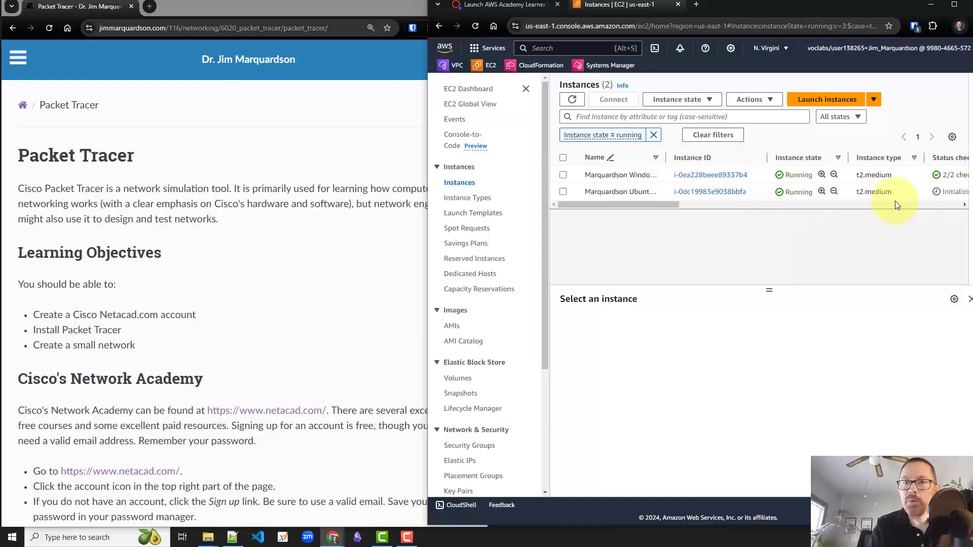
left_click(563, 175)
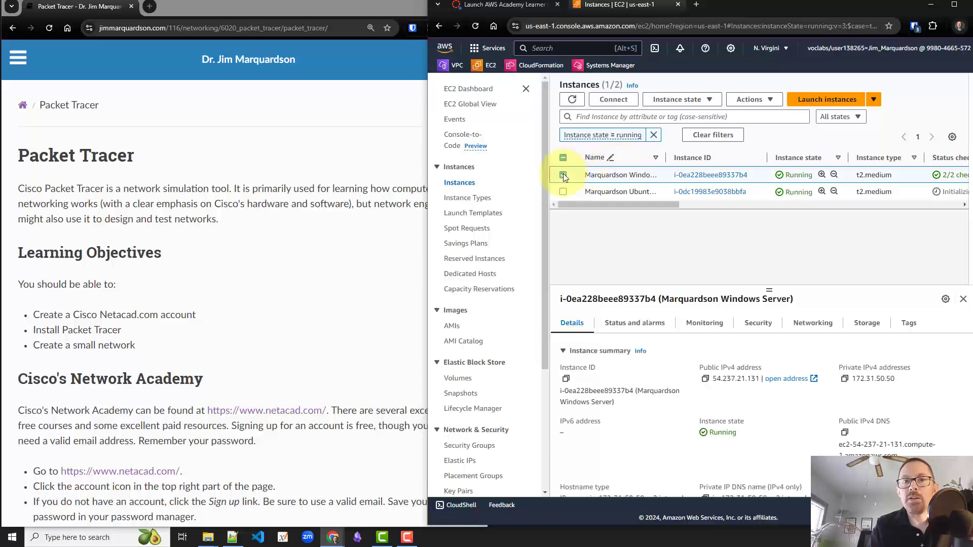
Download the Windows Server's RDP client file to the Desktop, overwriting the existing .rdp file
left_click(614, 100)
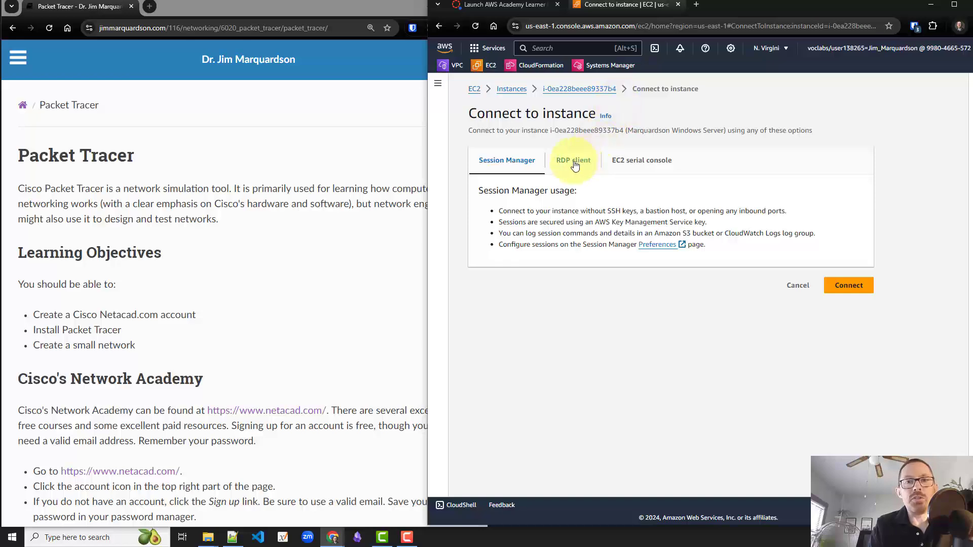
left_click(574, 163)
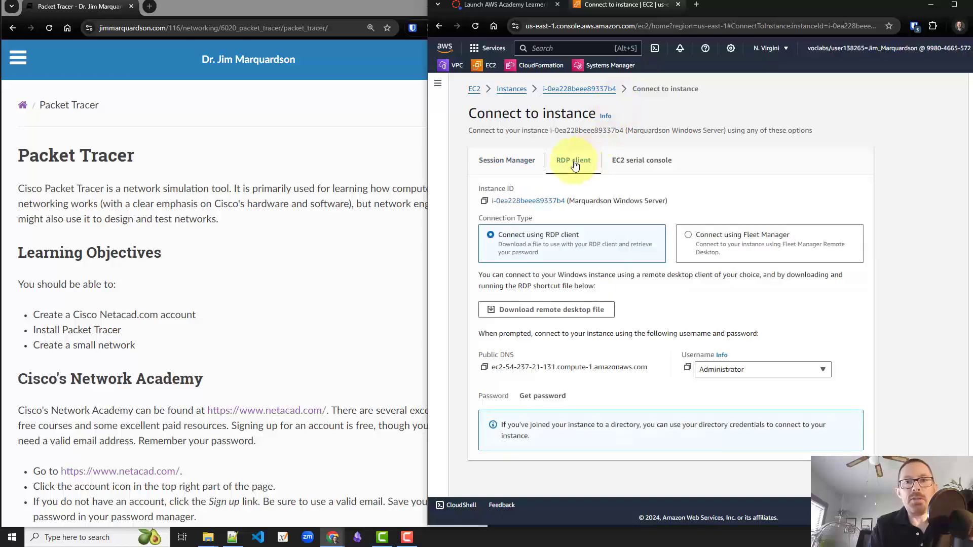
left_click(541, 310)
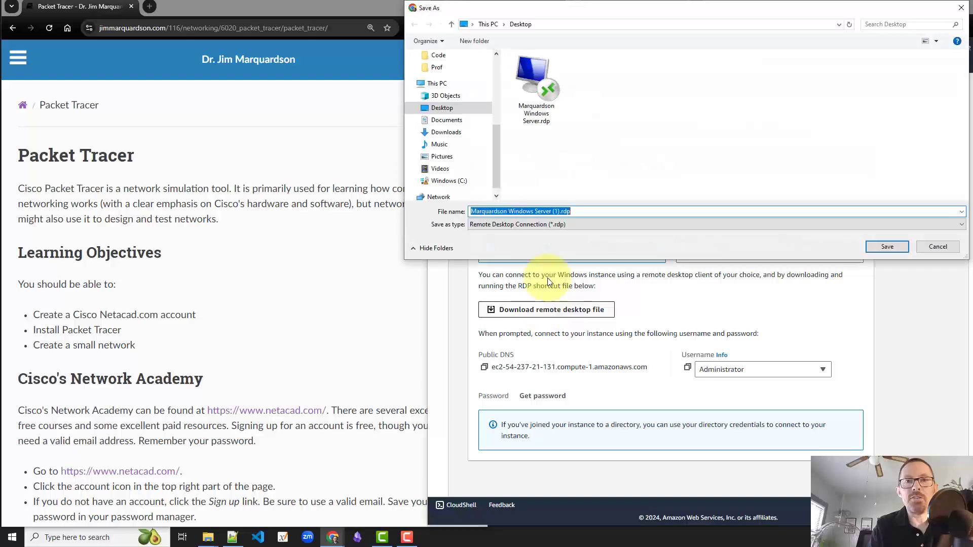
left_click(537, 89)
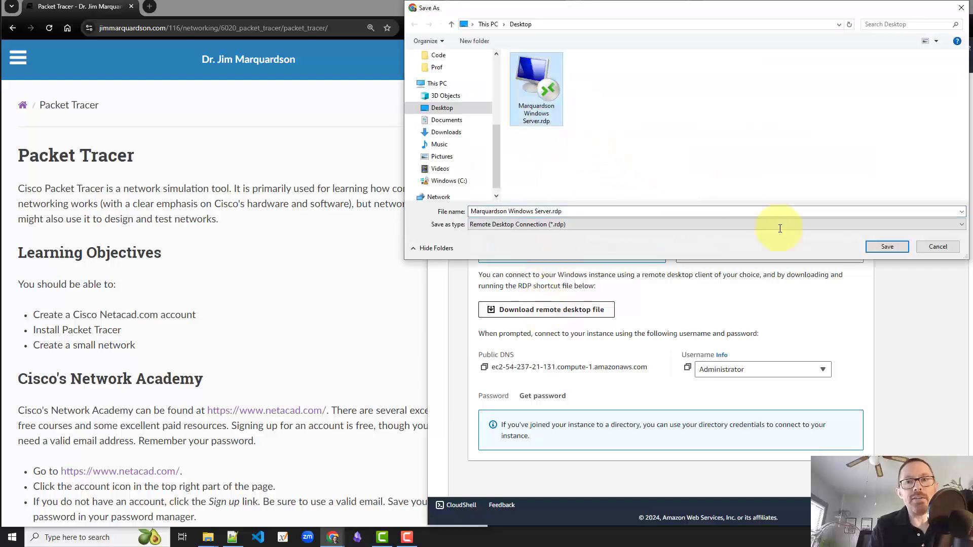
left_click(887, 246)
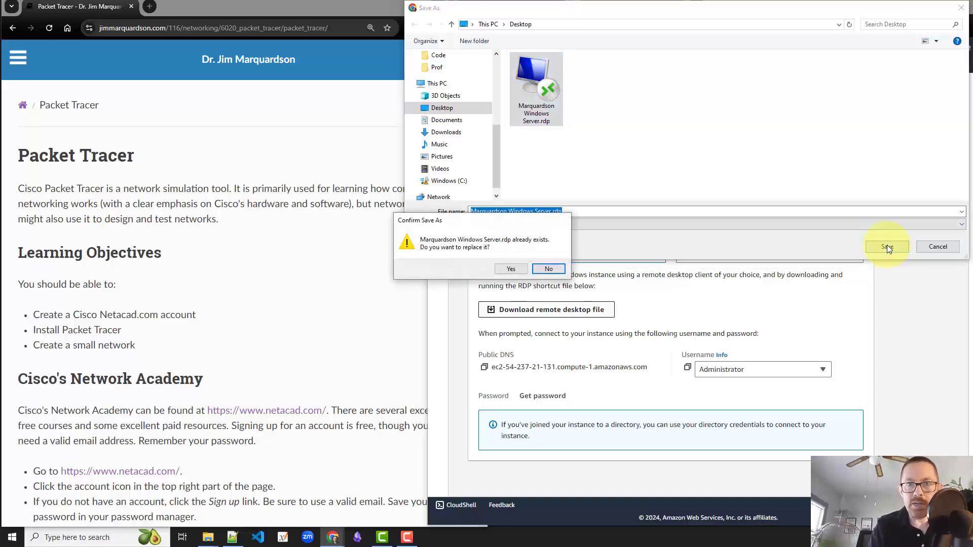
left_click(512, 268)
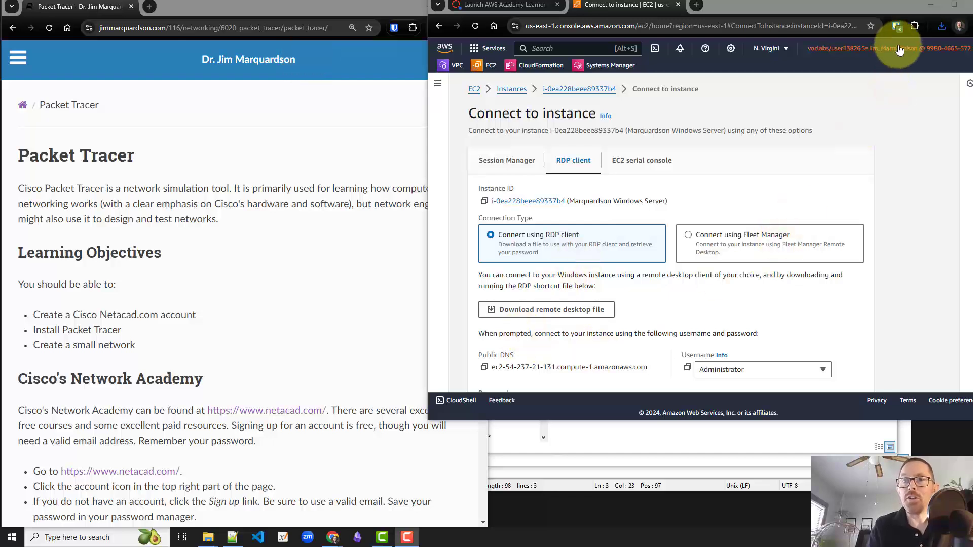
Launch the downloaded .rdp file and log in as Administrator, permanently trusting the server's certificate
left_click(940, 30)
mouse_move(873, 74)
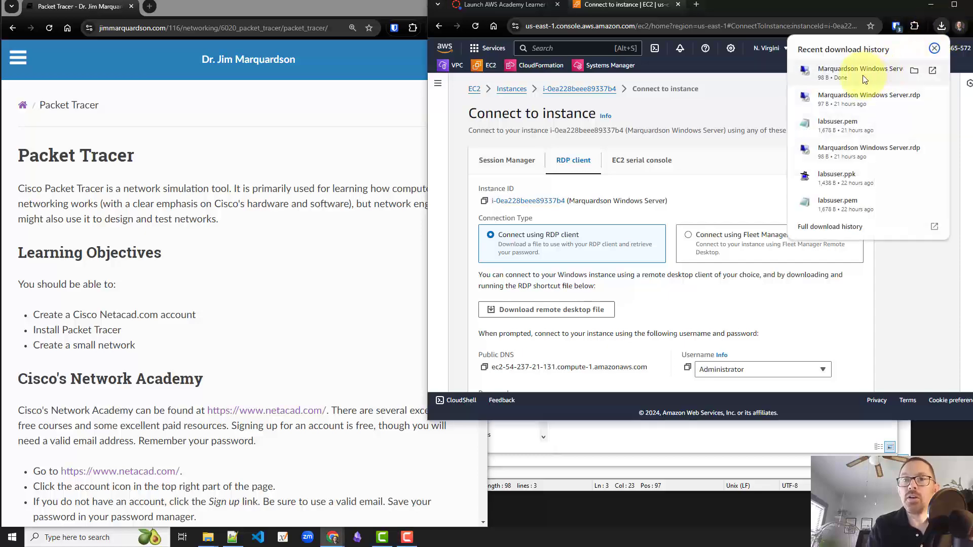
left_click(862, 75)
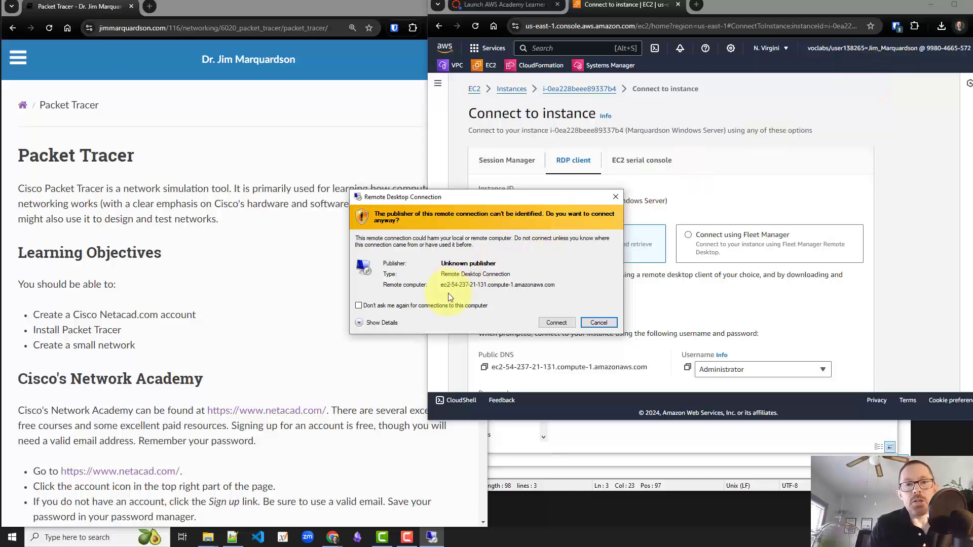
left_click(561, 324)
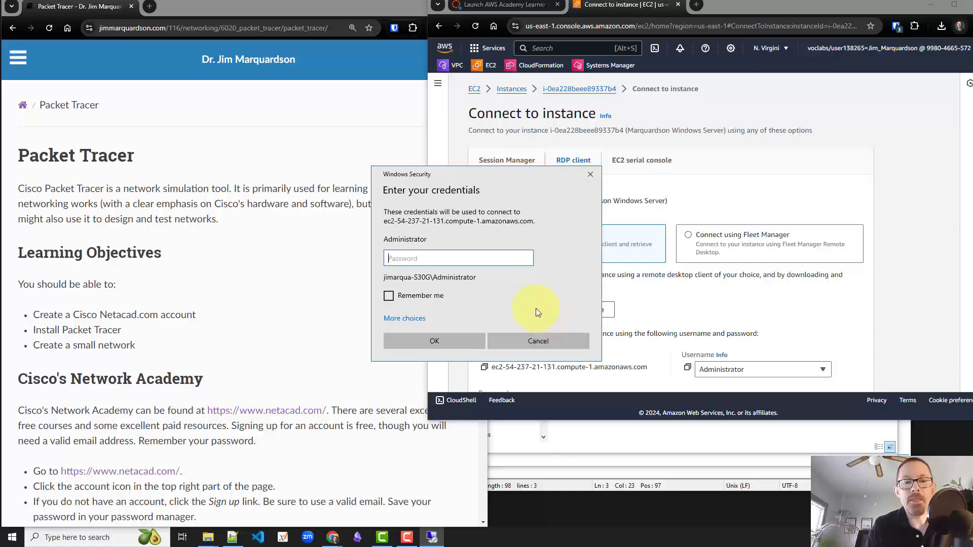
key("ctrl+v")
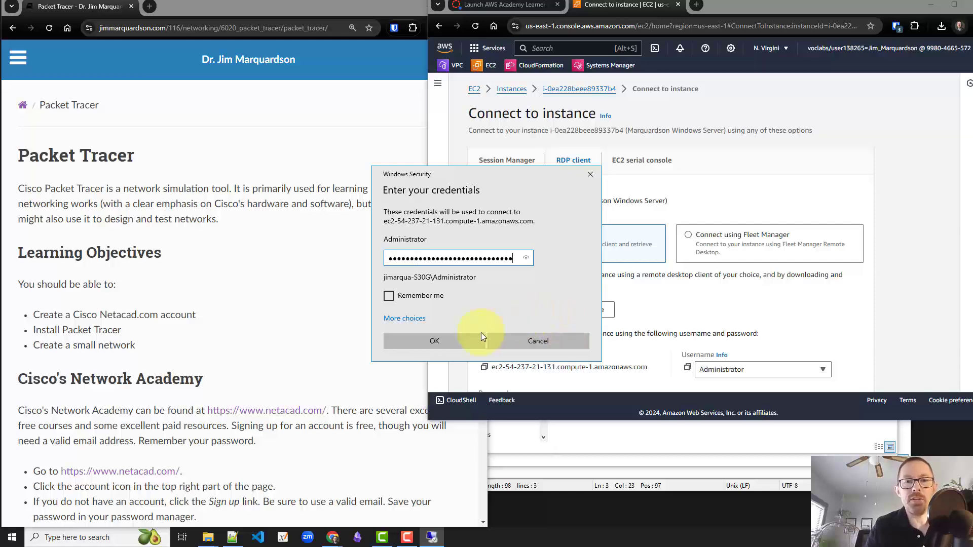
left_click(462, 341)
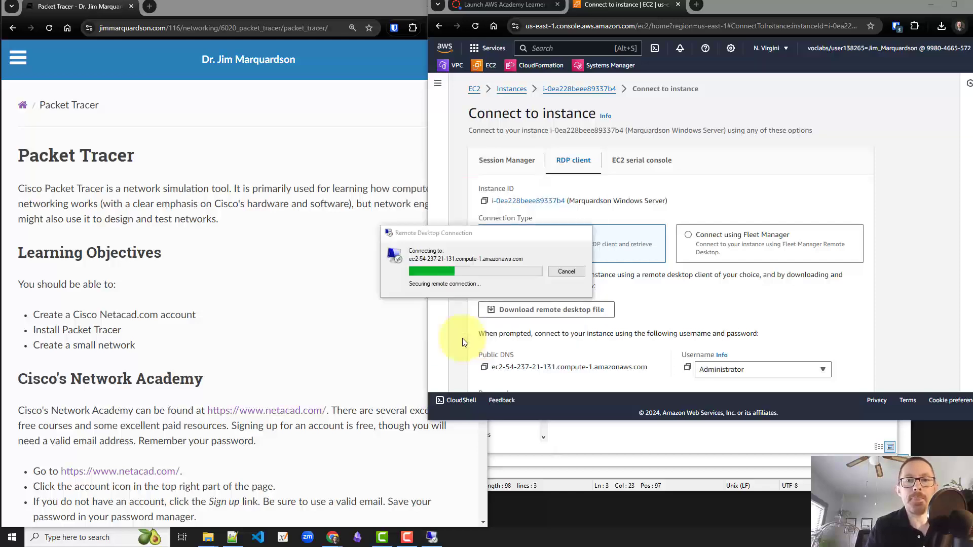
left_click(462, 335)
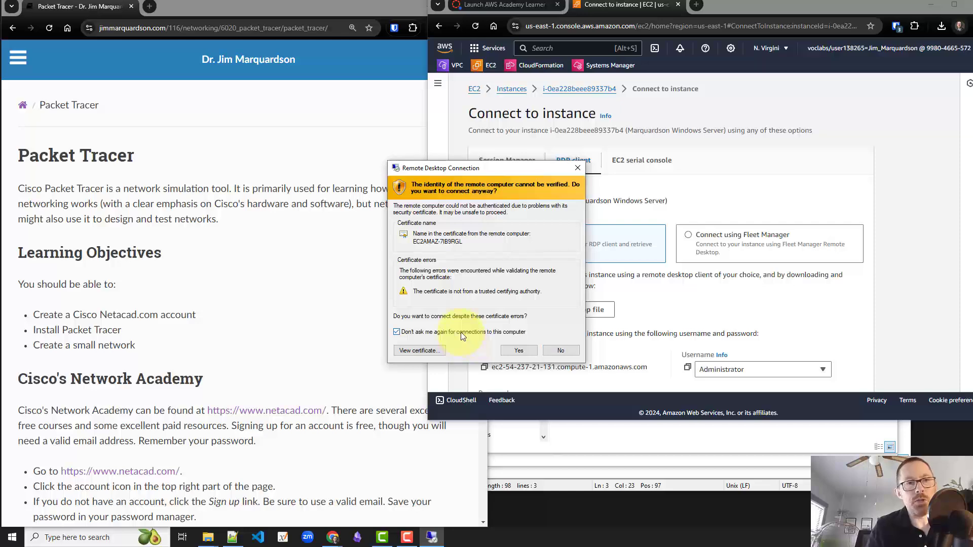
left_click(524, 353)
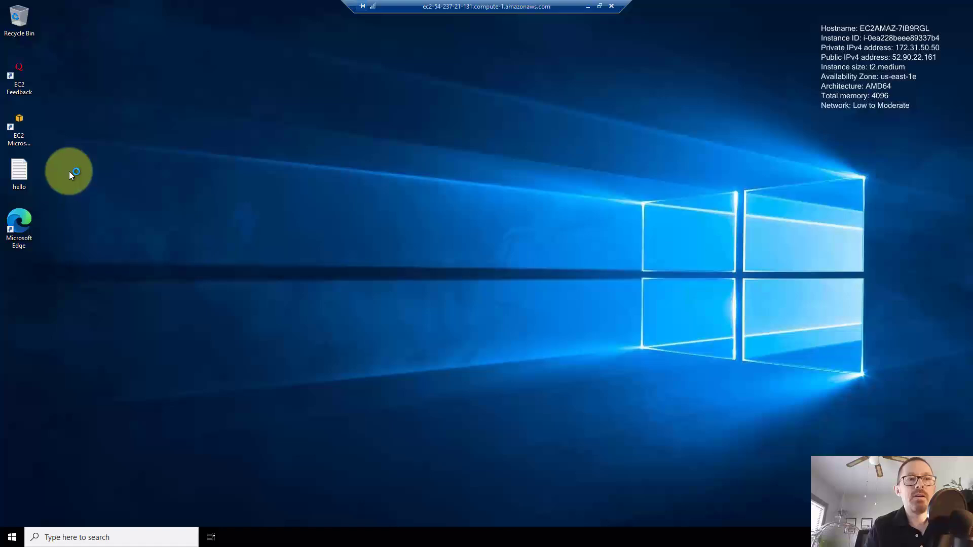
Delete the hello file, move the Edge shortcut up into the empty slot, and maximize the remote session
left_click(13, 172)
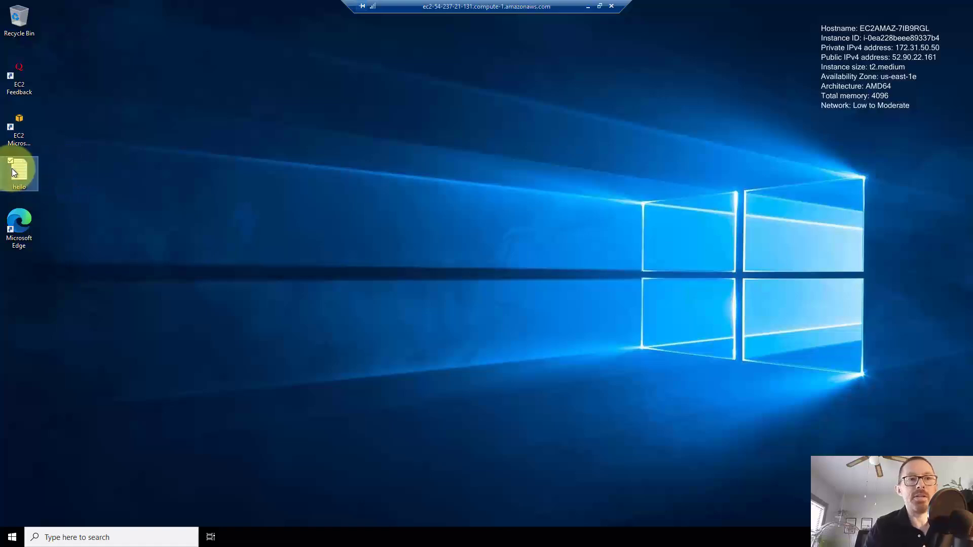
key("Delete")
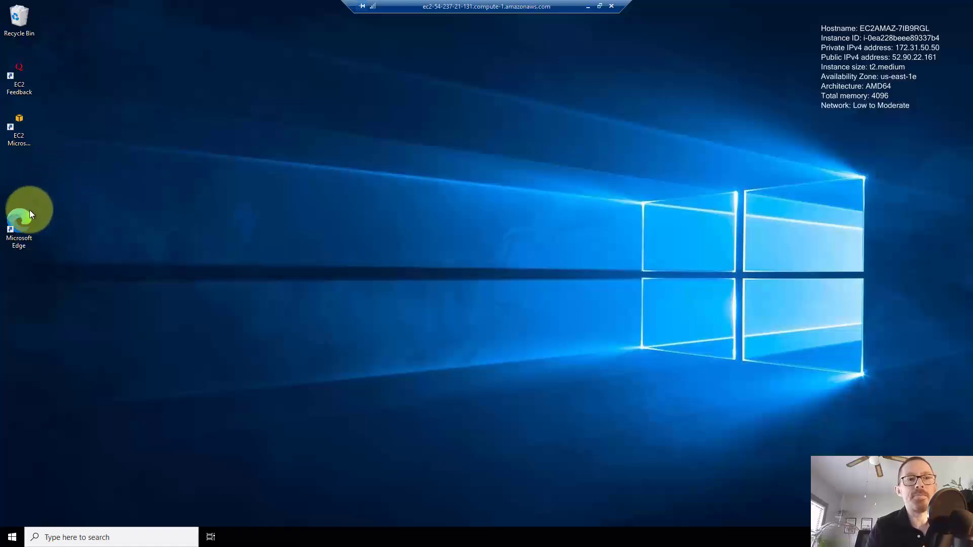
left_click(25, 217)
left_click_drag(26, 216, 26, 171)
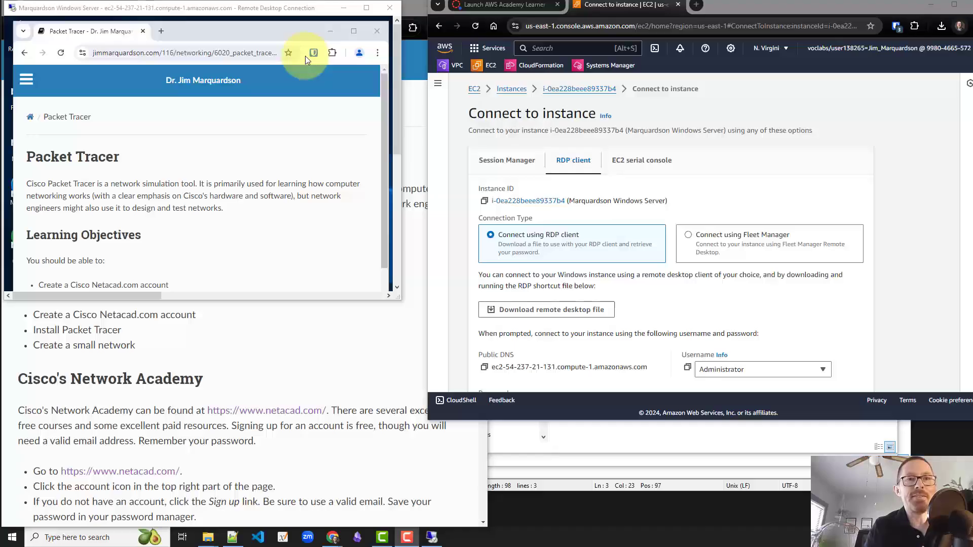
left_click(366, 7)
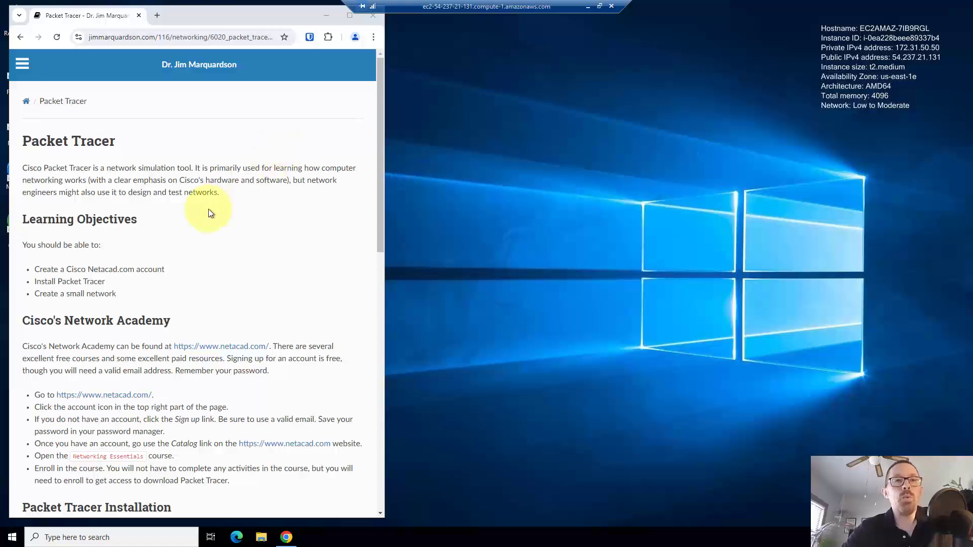
Load netacad.com in a new browser window split off from a new tab
left_click(157, 16)
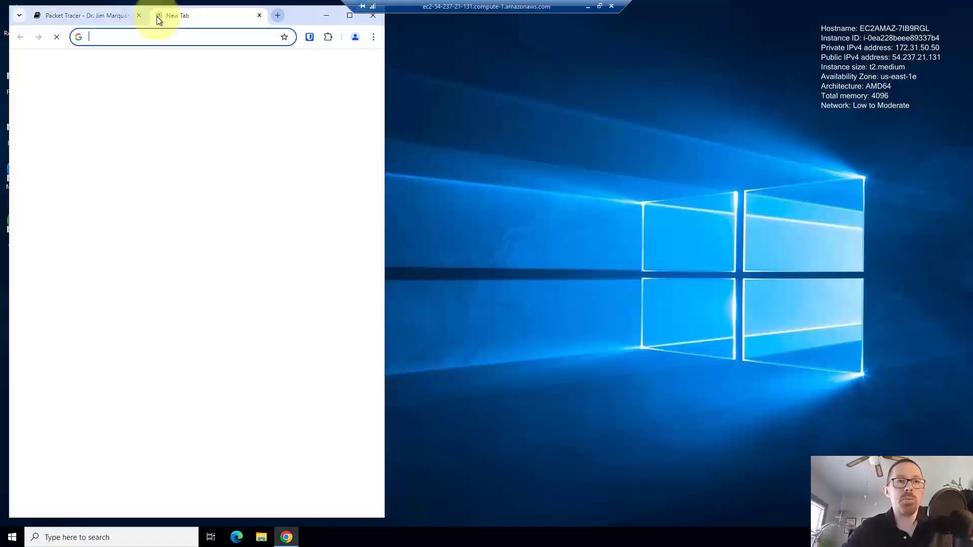
left_click_drag(166, 16, 701, 32)
type("n")
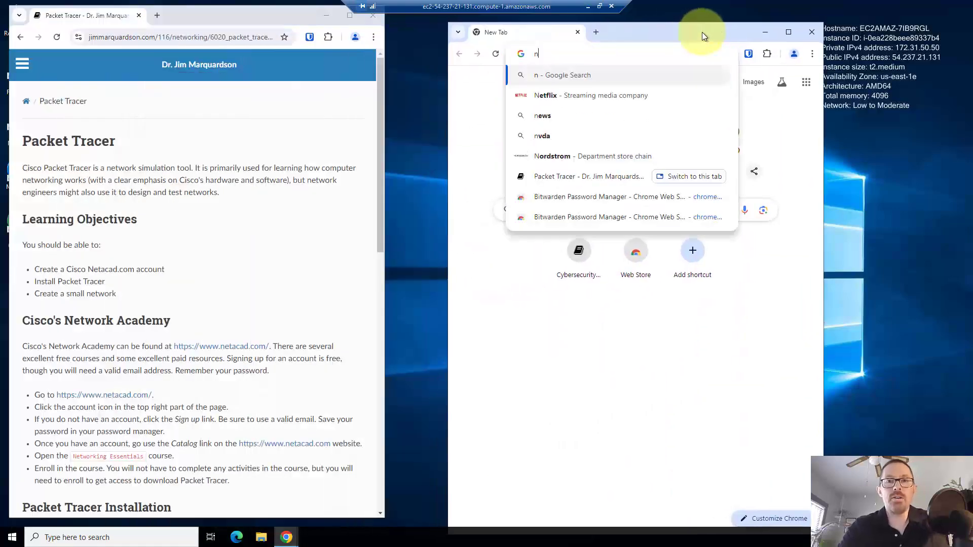
type("etacad.com")
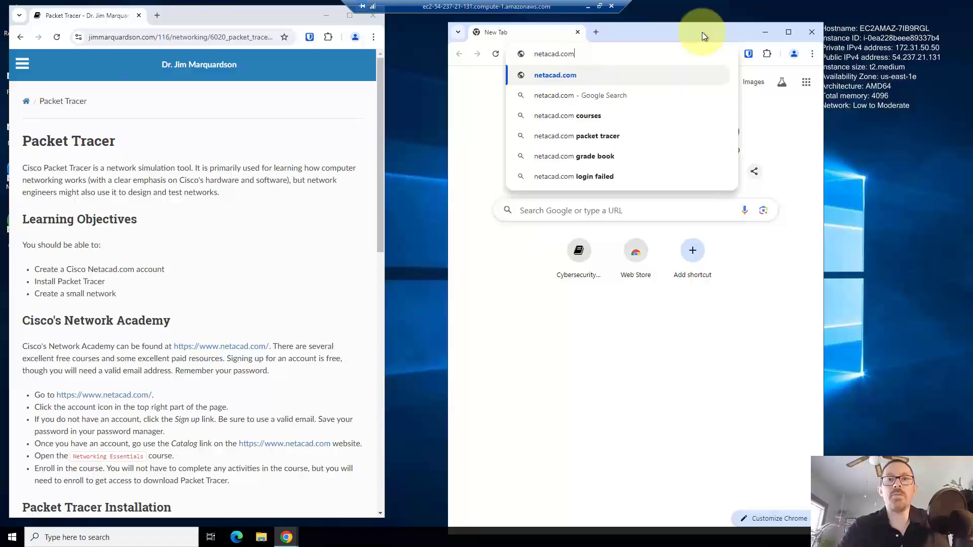
key("Return")
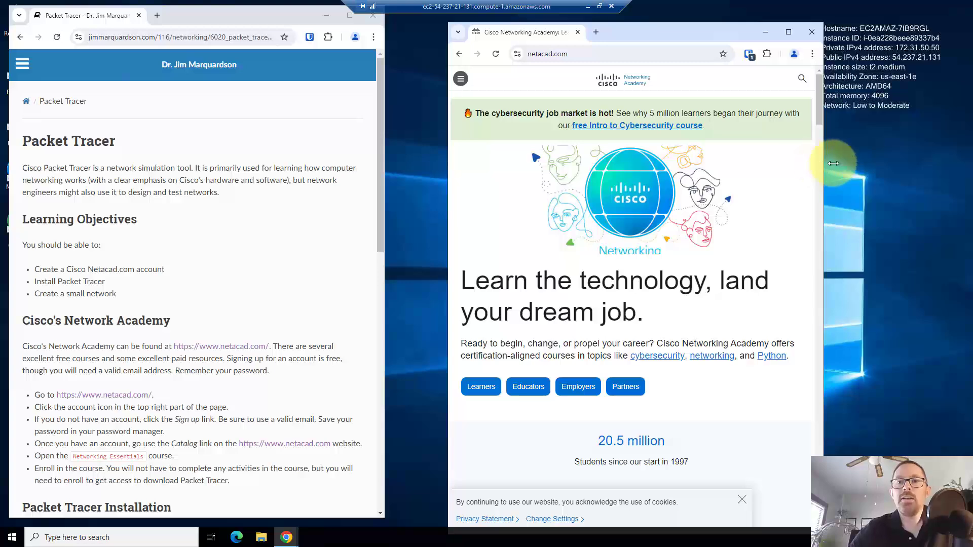
Widen the netacad.com window on both sides and show the Log In dropdown
left_click_drag(823, 163, 875, 163)
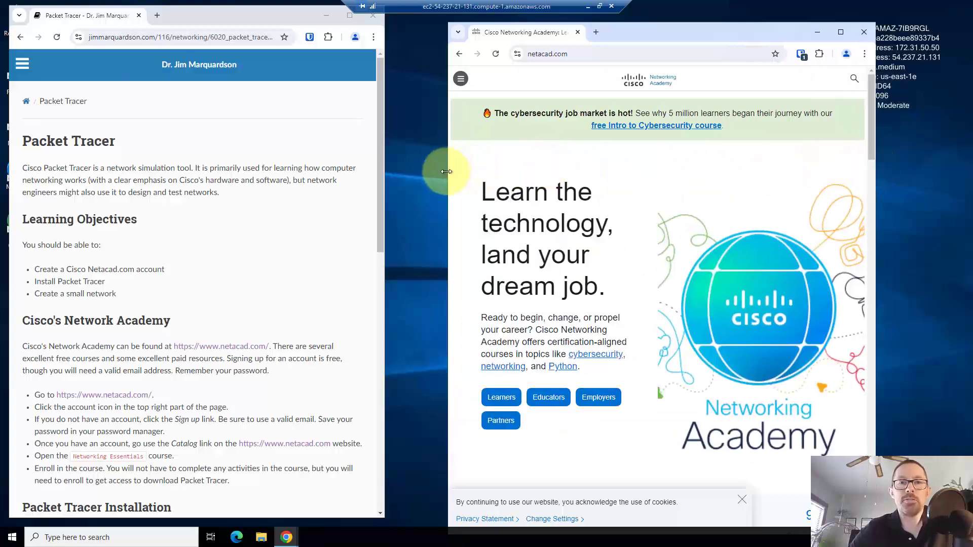
left_click_drag(446, 172, 408, 176)
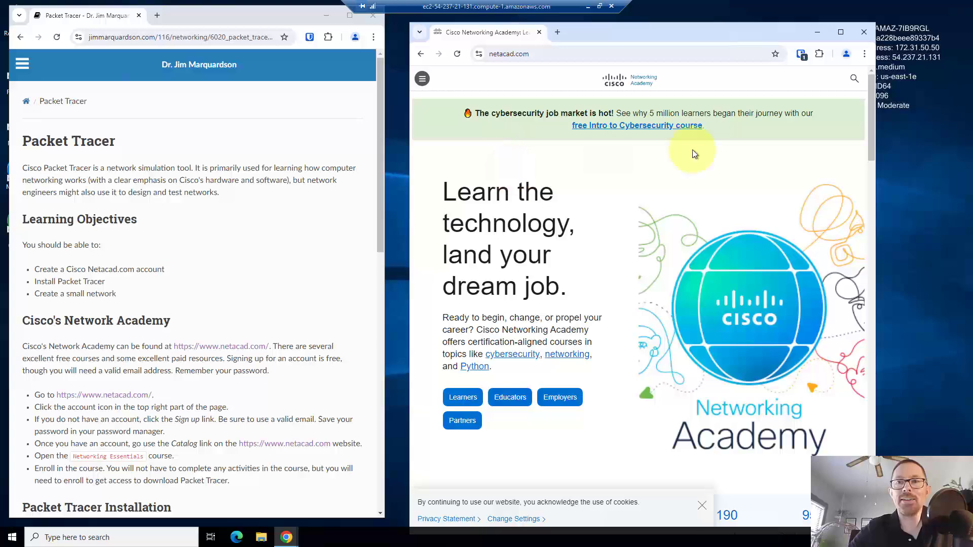
left_click_drag(876, 178, 931, 178)
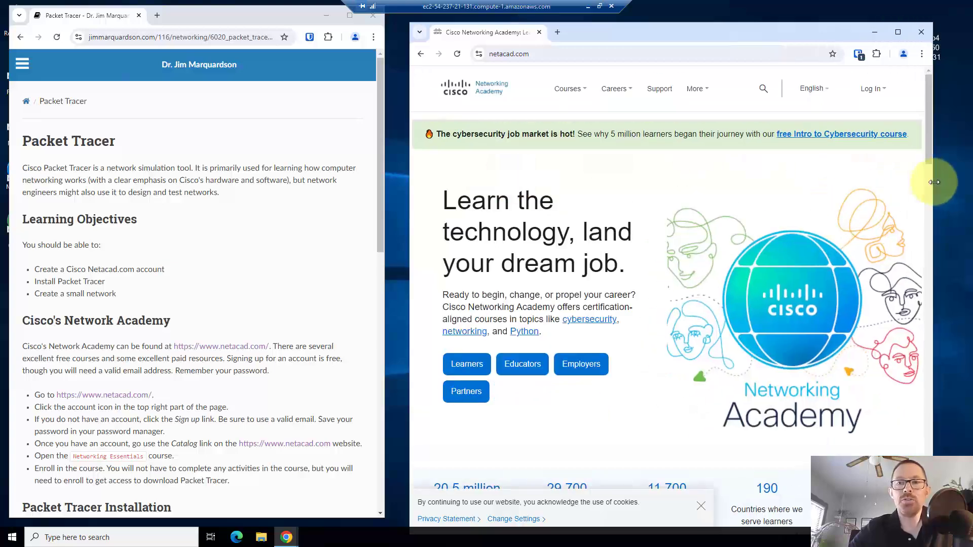
left_click_drag(409, 206, 396, 206)
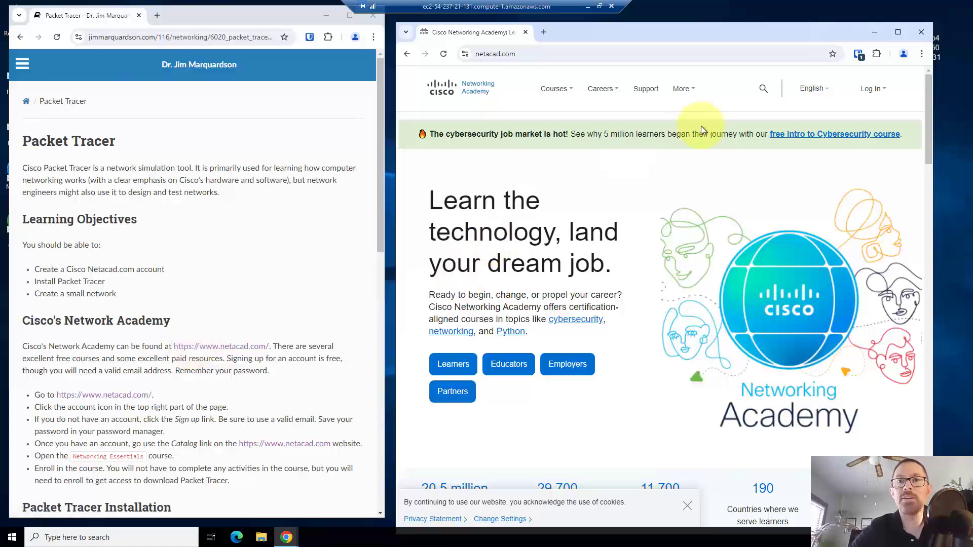
scroll(585, 200, "down", 2)
scroll(584, 199, "up", 2)
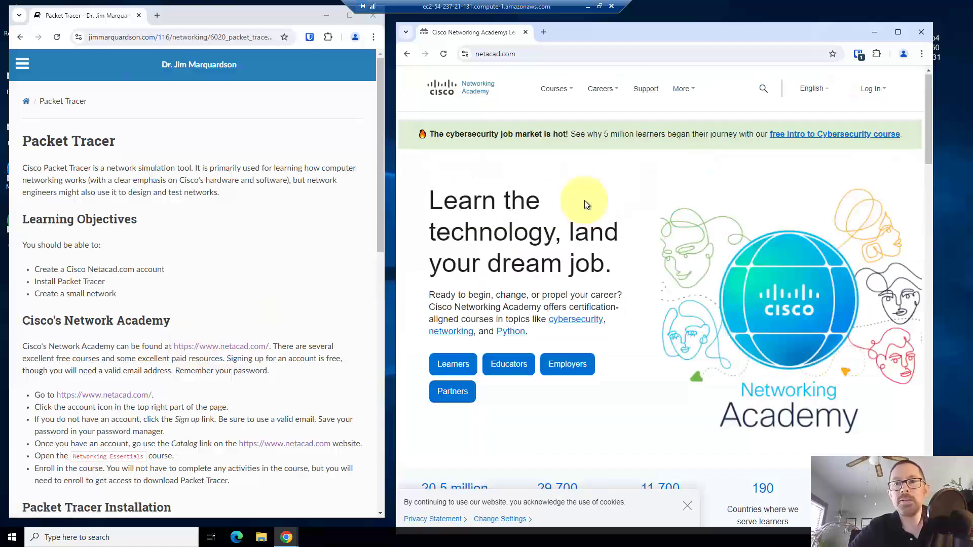
left_click(873, 99)
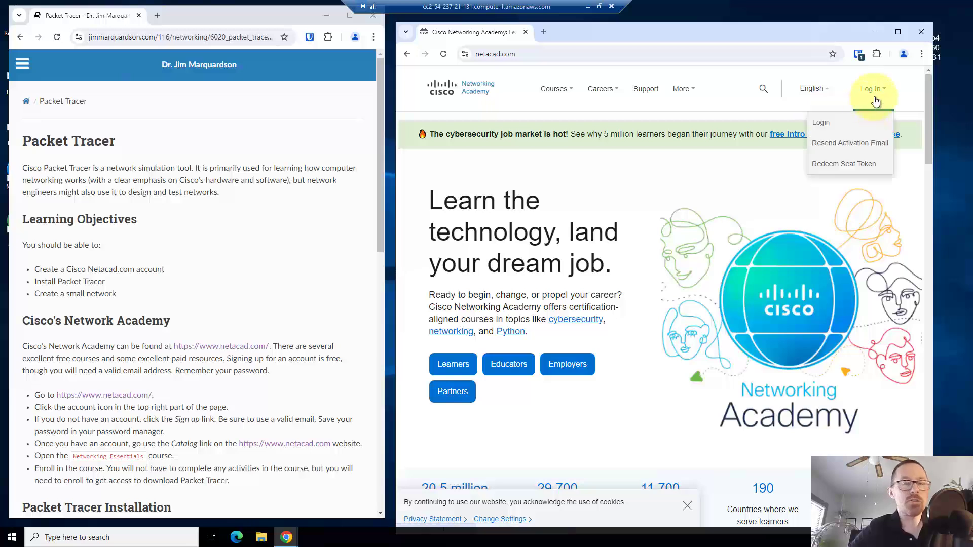
Log in to NetAcad with the saved e-mail and password, declining Chrome's offer to save it
left_click(843, 124)
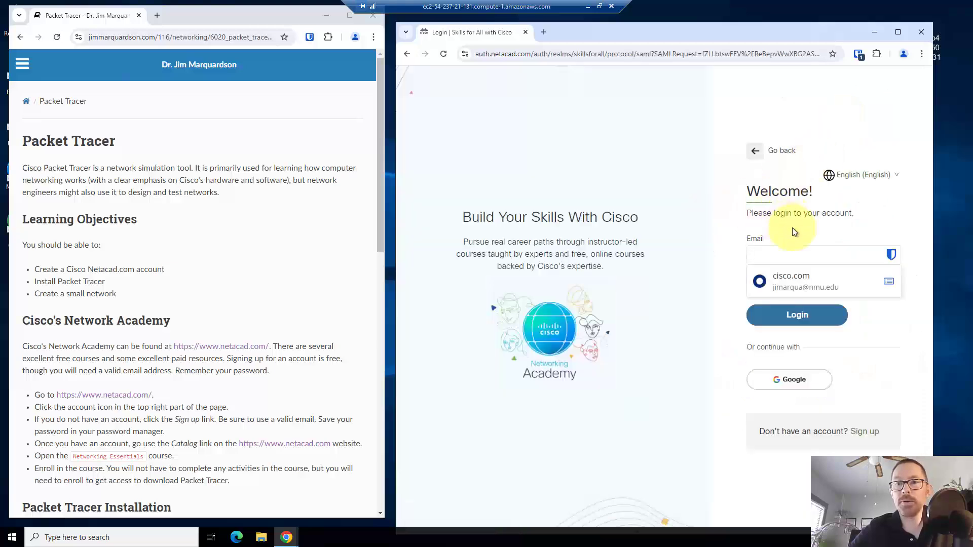
left_click_drag(768, 431, 832, 435)
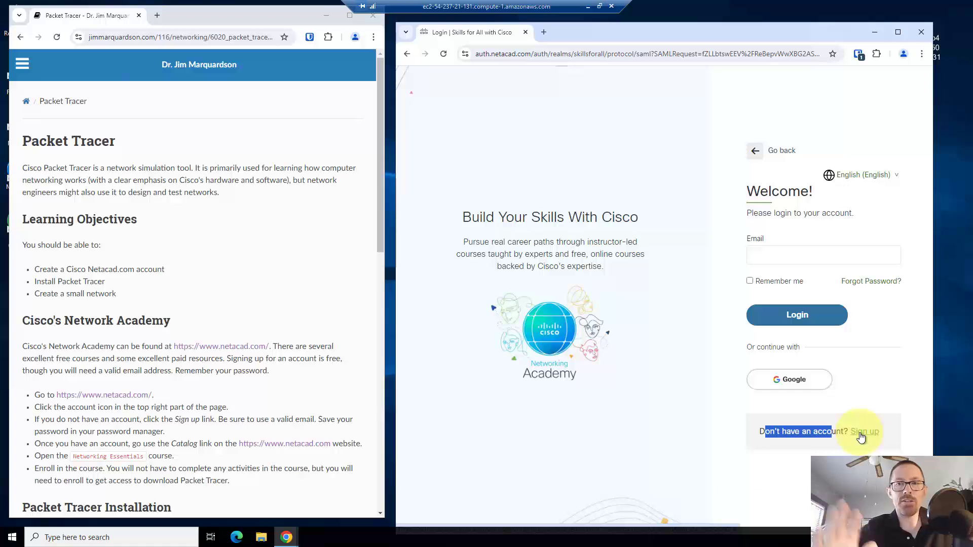
left_click(695, 342)
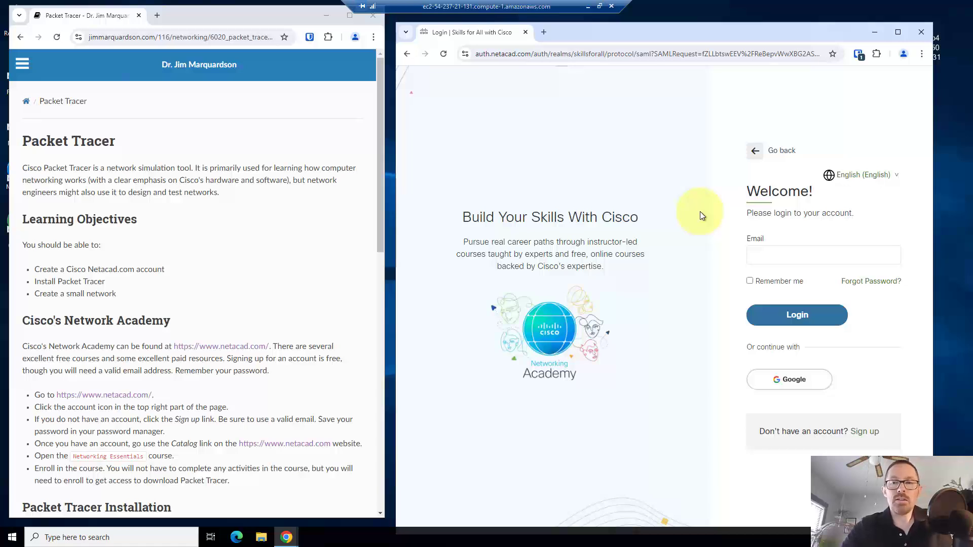
key("ctrl+v")
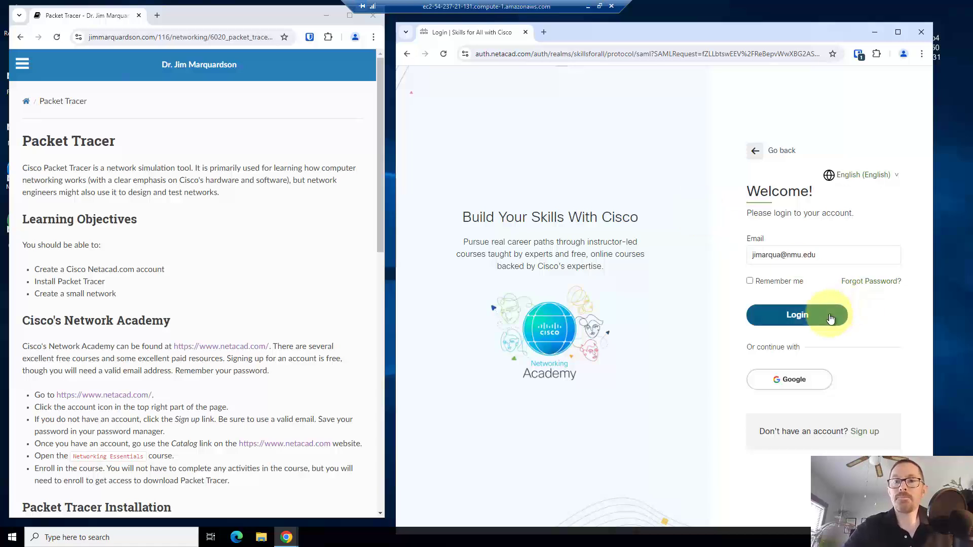
left_click(830, 318)
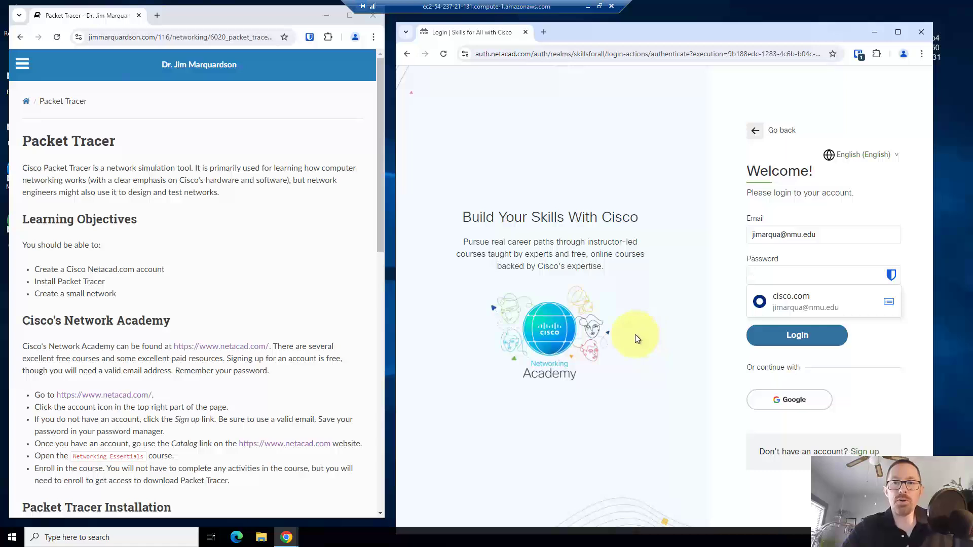
key("ctrl+v")
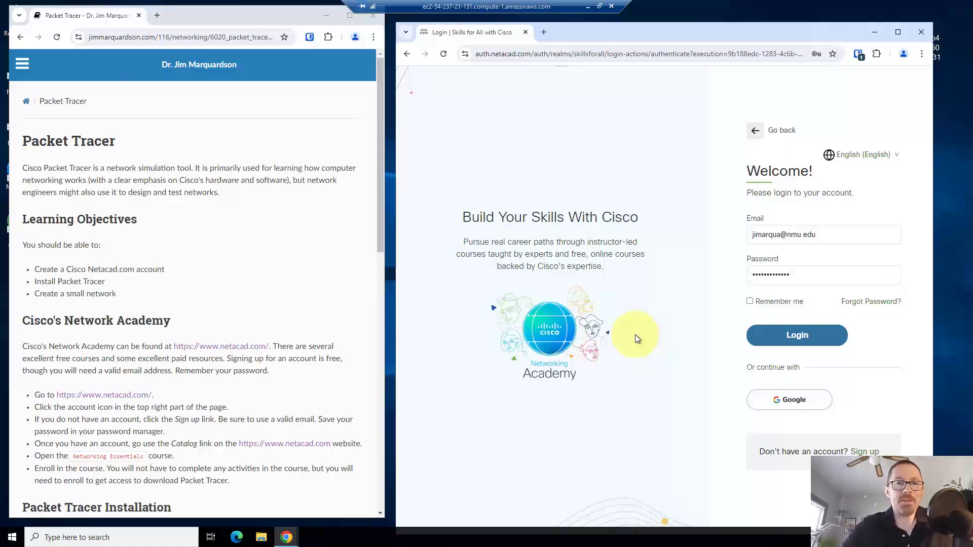
left_click(778, 336)
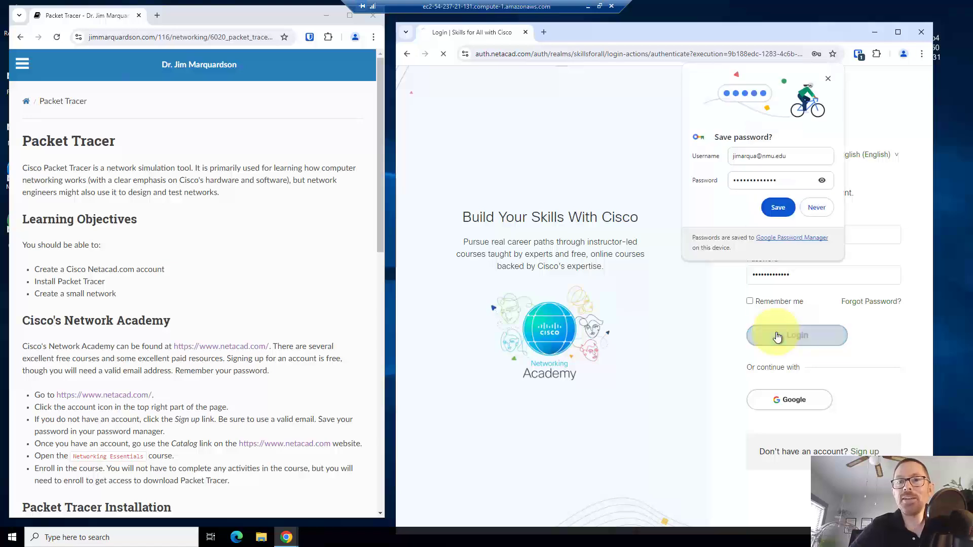
left_click(815, 208)
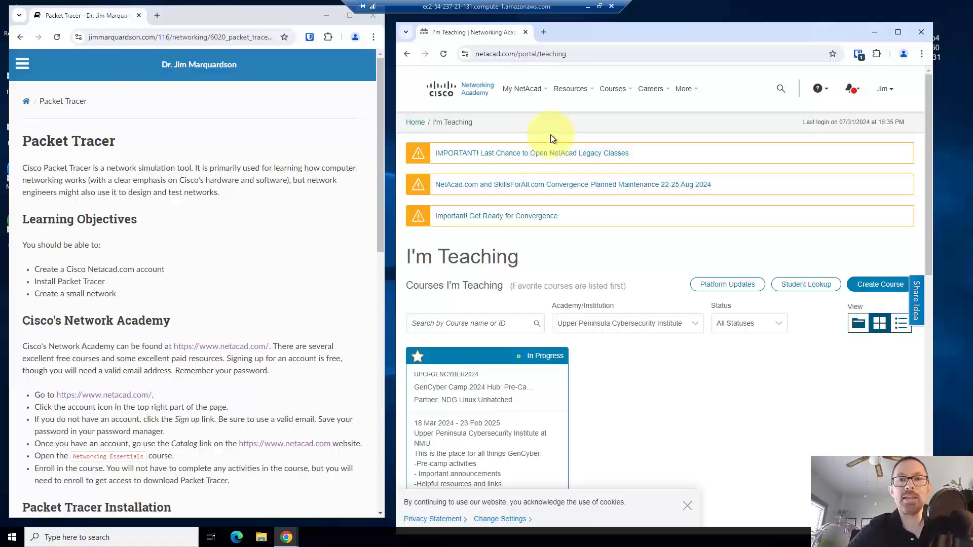
Go to the Networking courses page through the My NetAcad menu
left_click(522, 89)
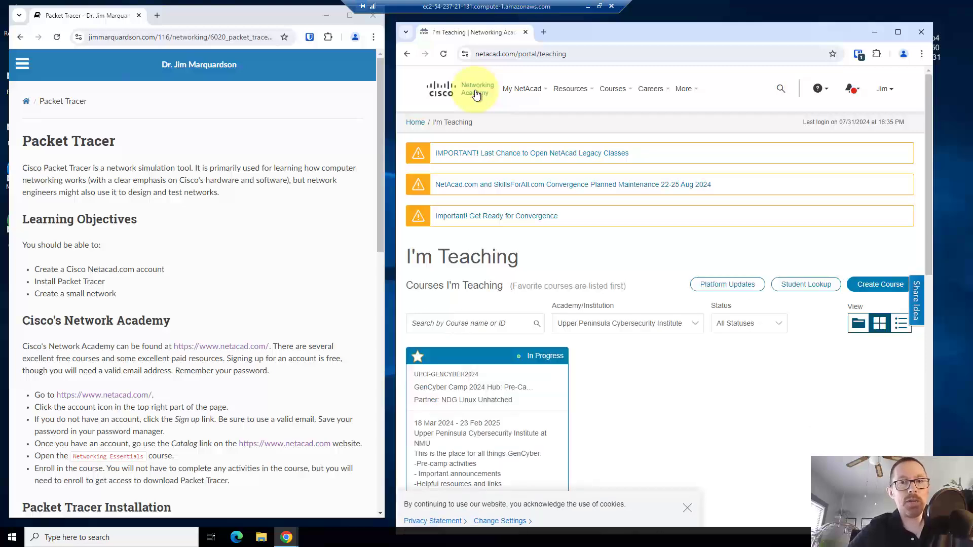
mouse_move(611, 99)
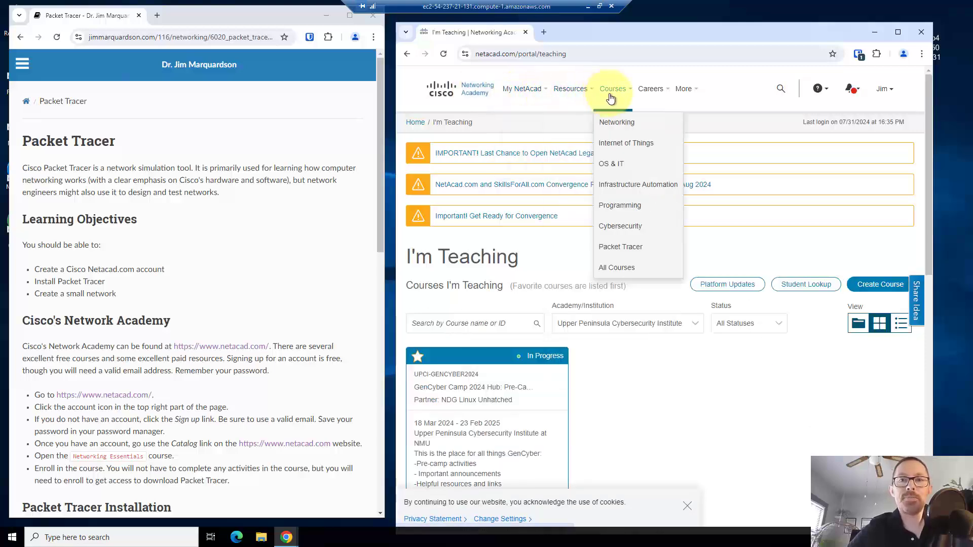
left_click(614, 130)
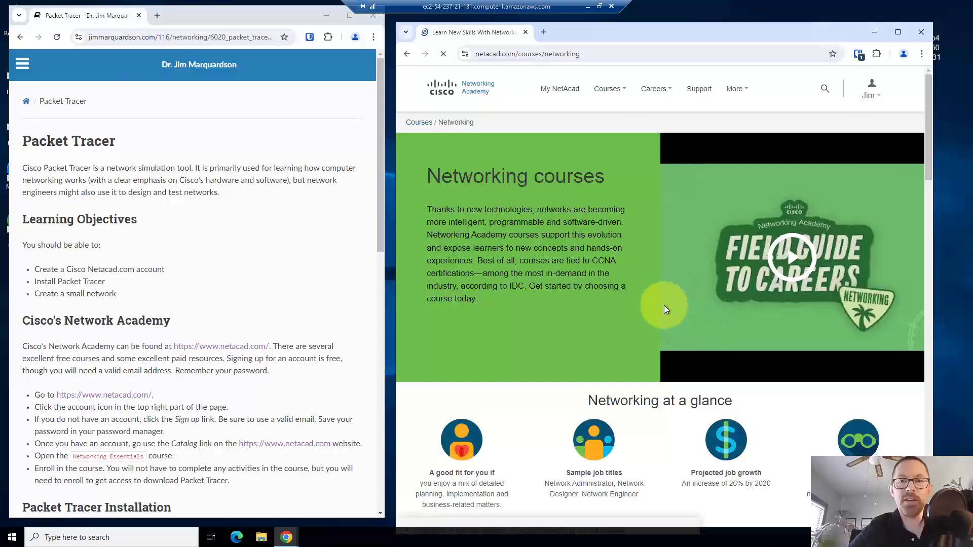
Scroll through the Networking courses to review the Networking Essentials course details
scroll(663, 305, "down", 7)
scroll(664, 305, "down", 2)
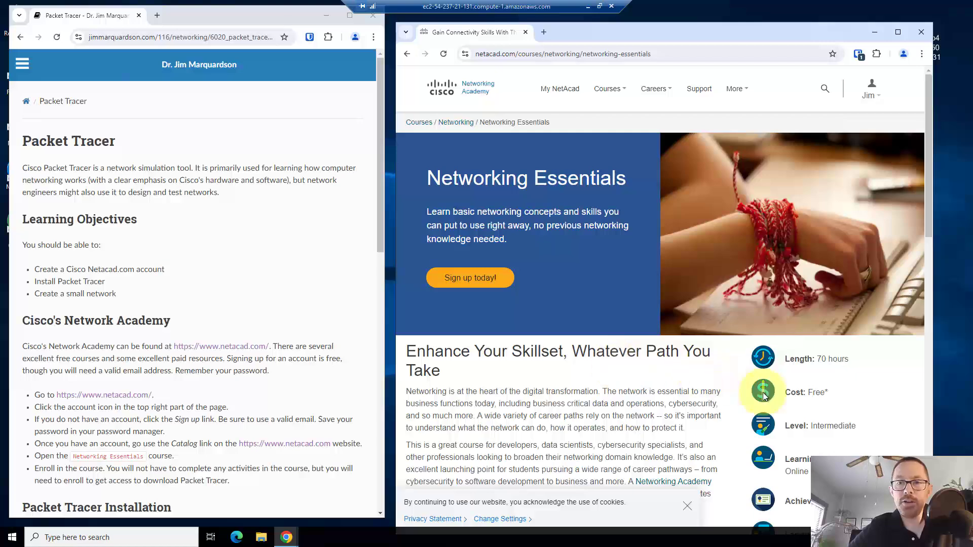
scroll(779, 401, "down", 1)
scroll(808, 352, "down", 5)
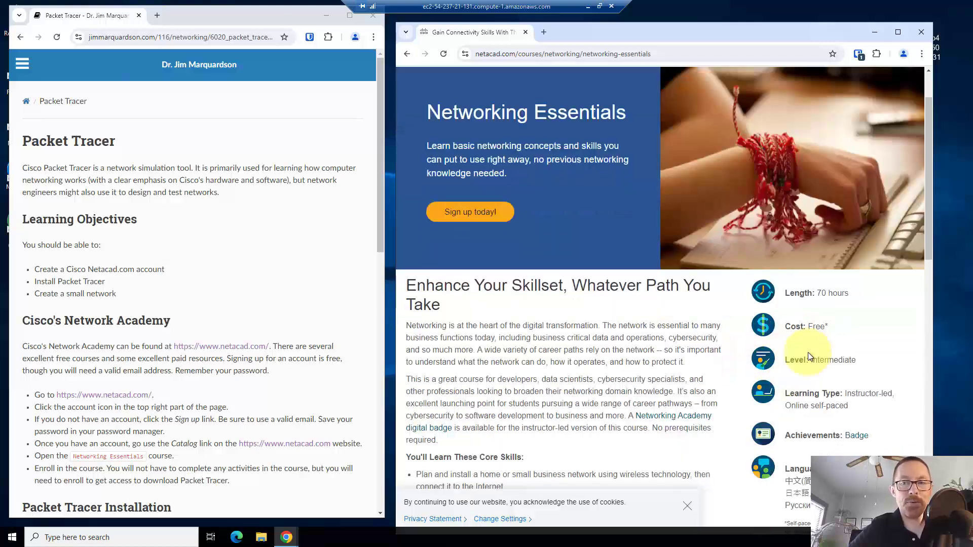
scroll(807, 351, "down", 8)
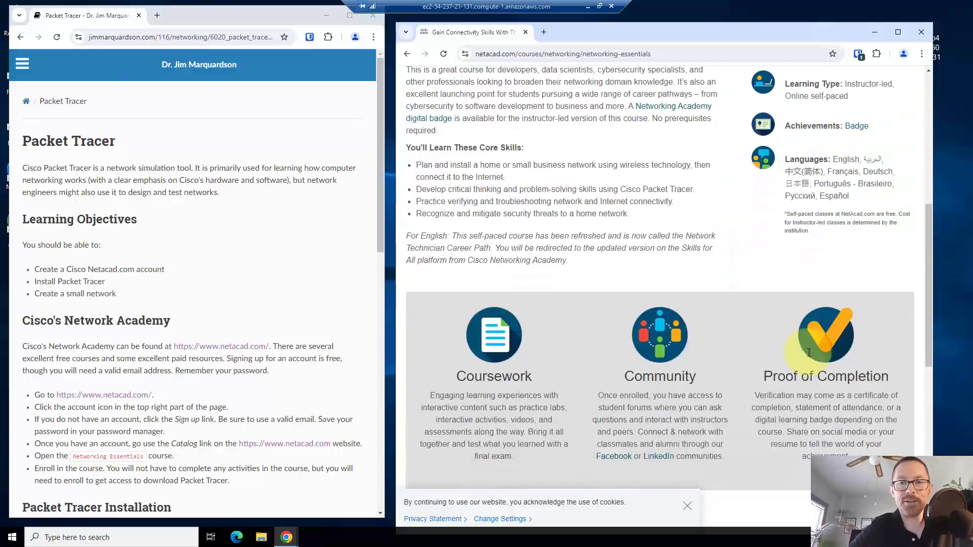
scroll(807, 355, "up", 13)
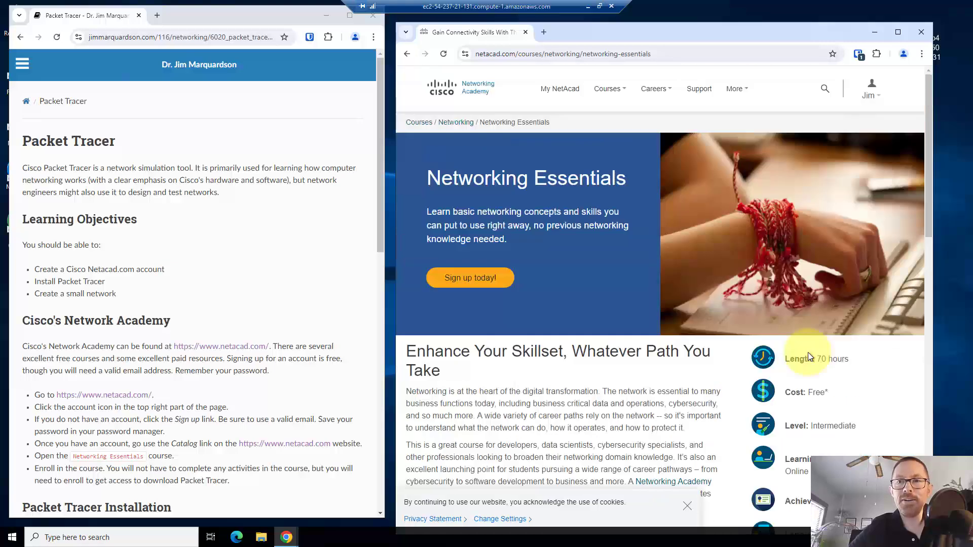
scroll(698, 306, "down", 12)
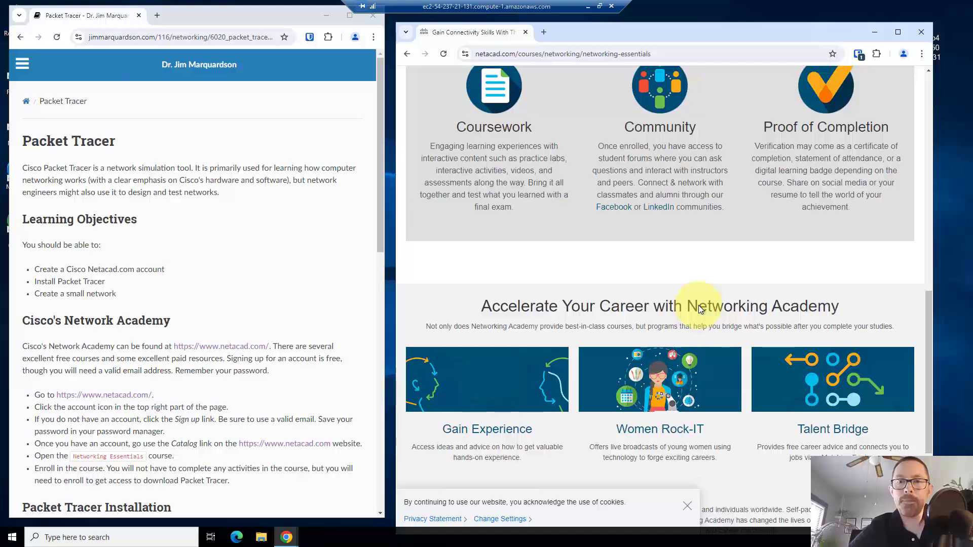
scroll(698, 305, "down", 4)
scroll(698, 305, "up", 16)
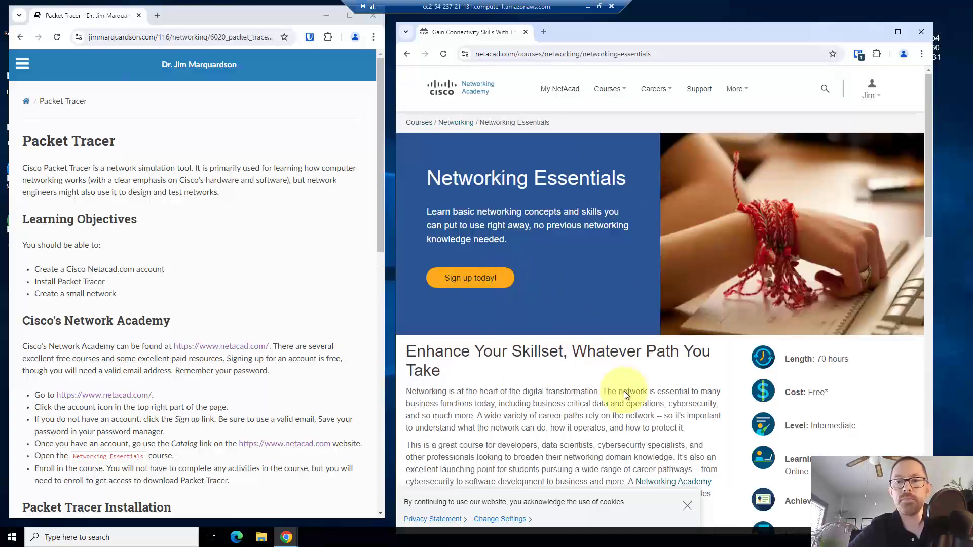
scroll(624, 391, "down", 1)
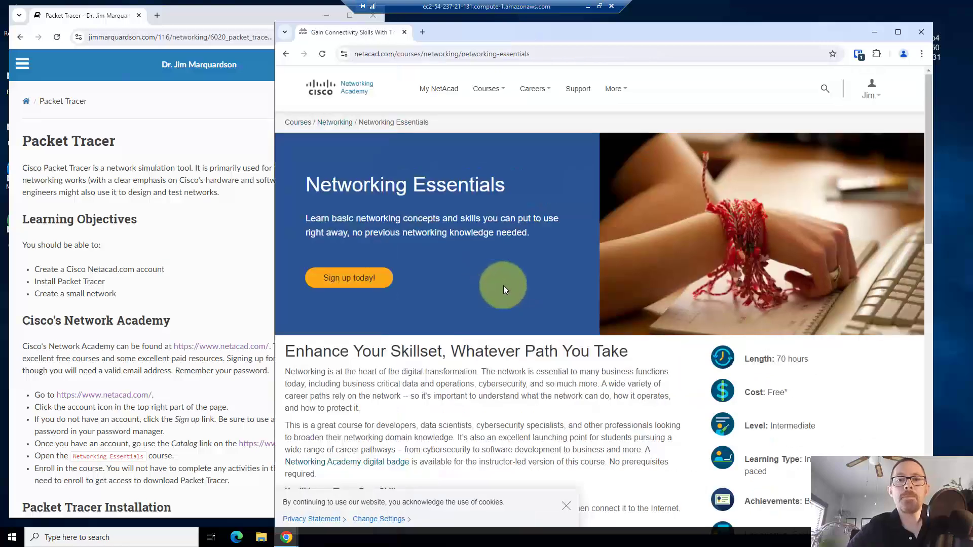
Sign up for Networking Essentials in English and continue to the Skills For All site
left_click(350, 278)
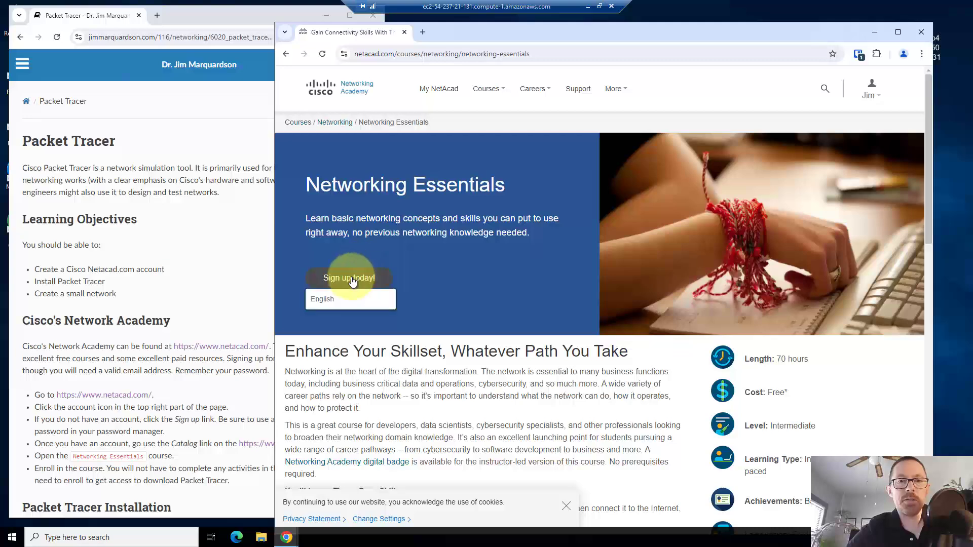
left_click(329, 299)
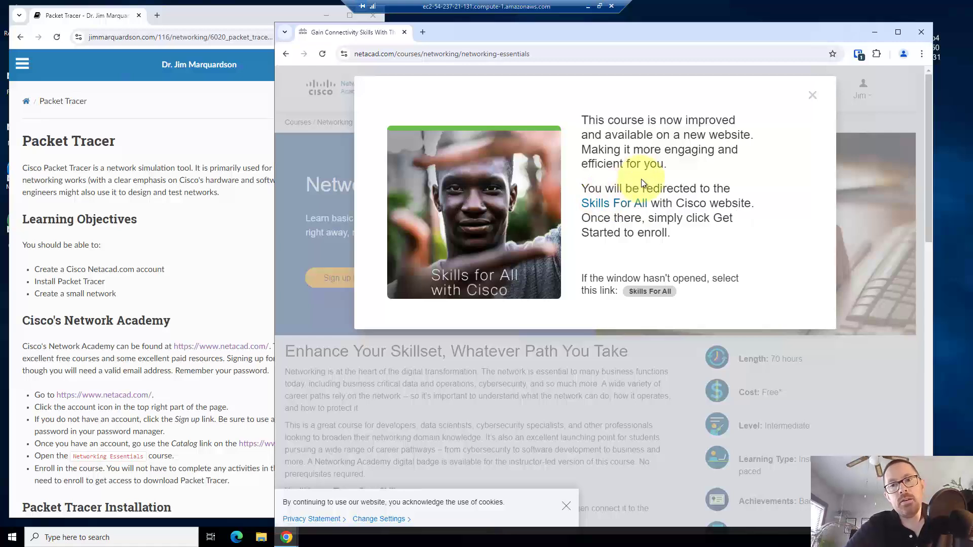
left_click(620, 206)
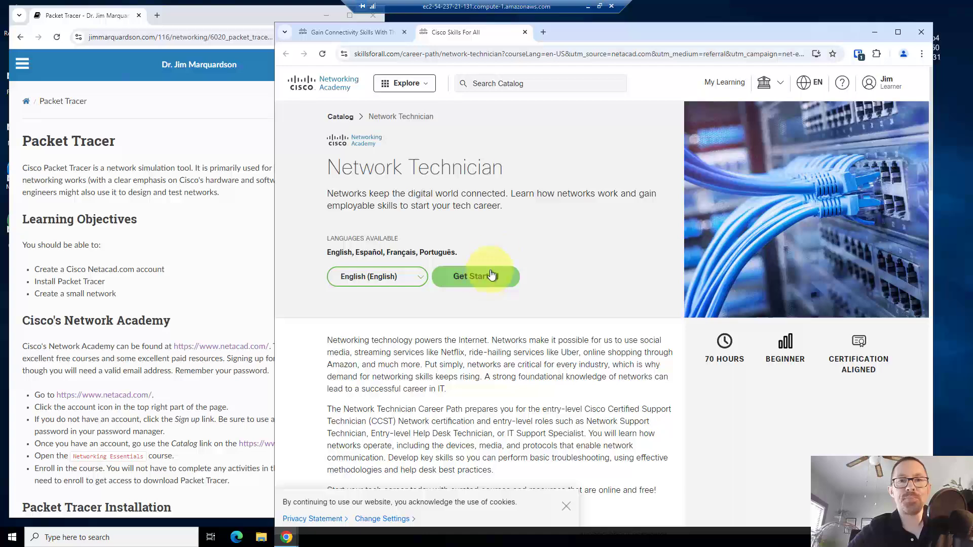
Enroll in the Network Technician career path with the Get Started button
scroll(523, 224, "down", 1)
scroll(524, 228, "down", 6)
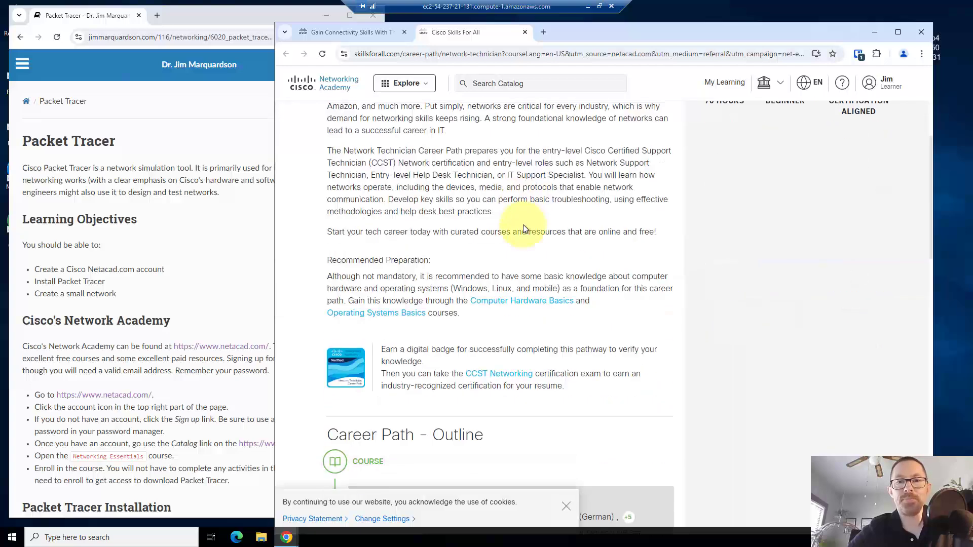
scroll(523, 229, "down", 5)
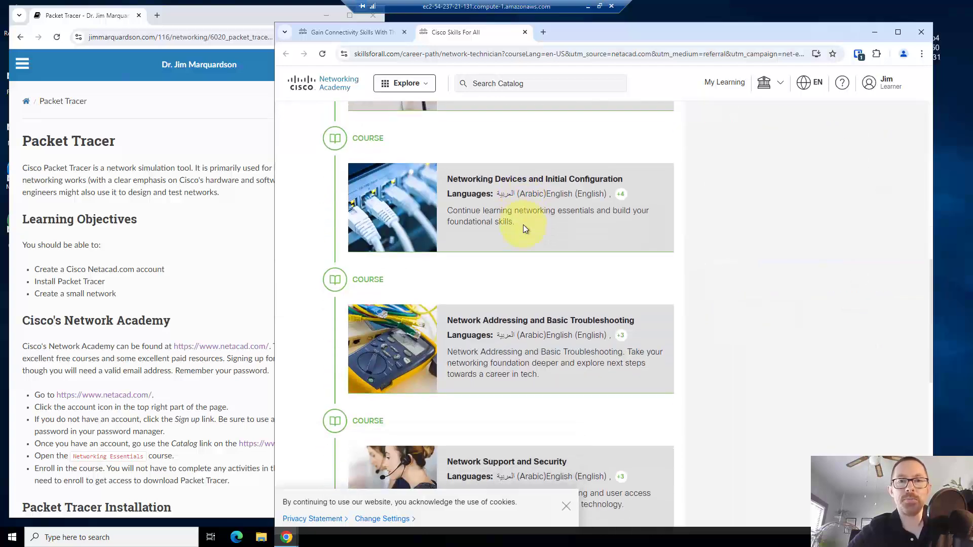
scroll(523, 229, "up", 15)
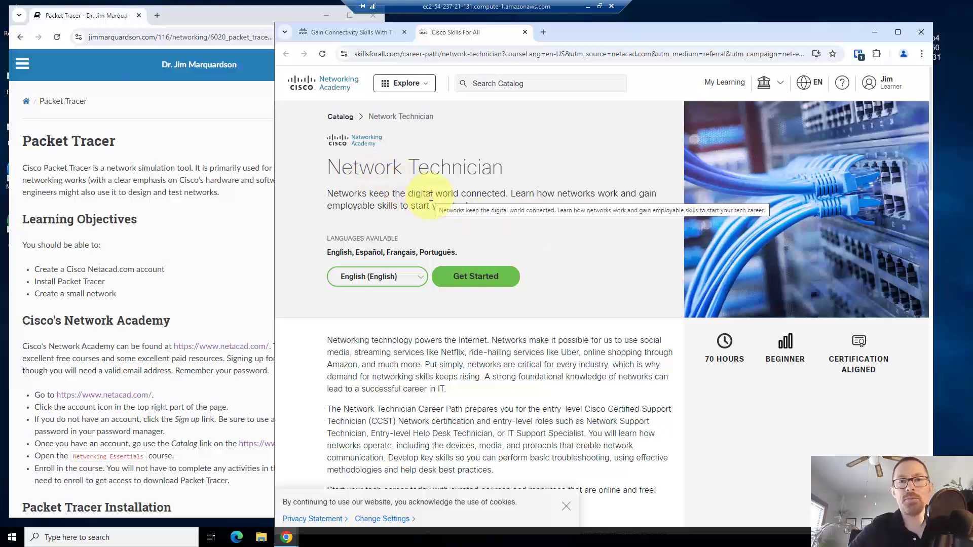
left_click(464, 277)
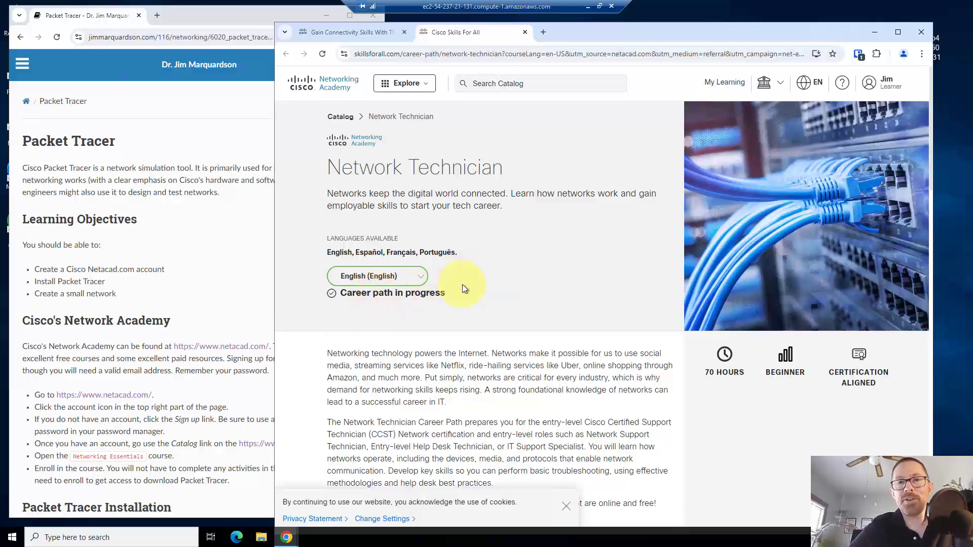
Open the packet-tracer link from the notes page in a new window and move it aside
left_click(222, 419)
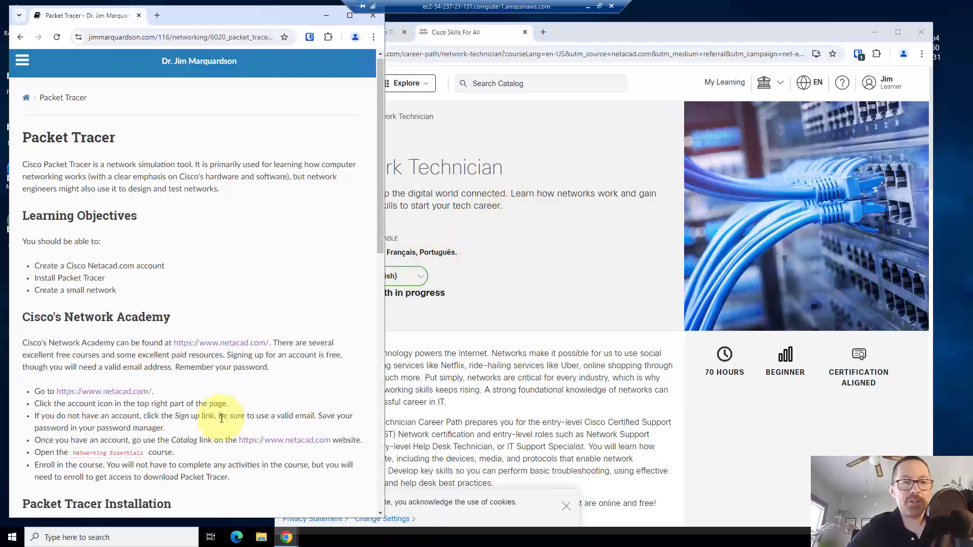
scroll(221, 419, "down", 2)
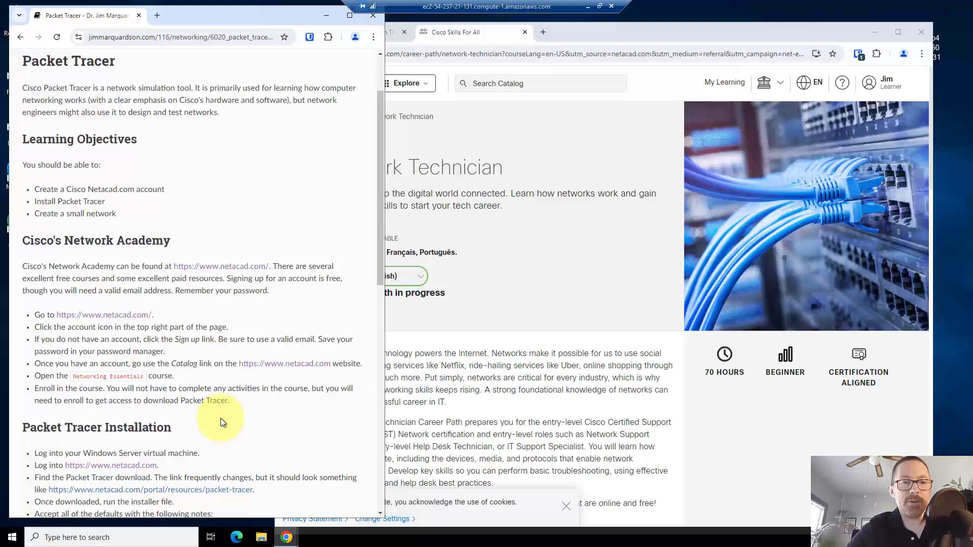
scroll(222, 419, "down", 1)
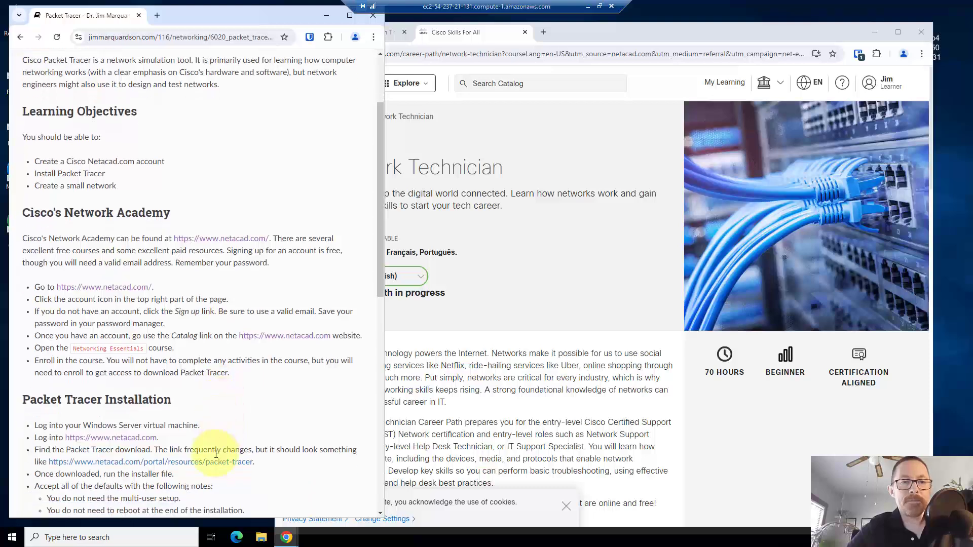
right_click(215, 466)
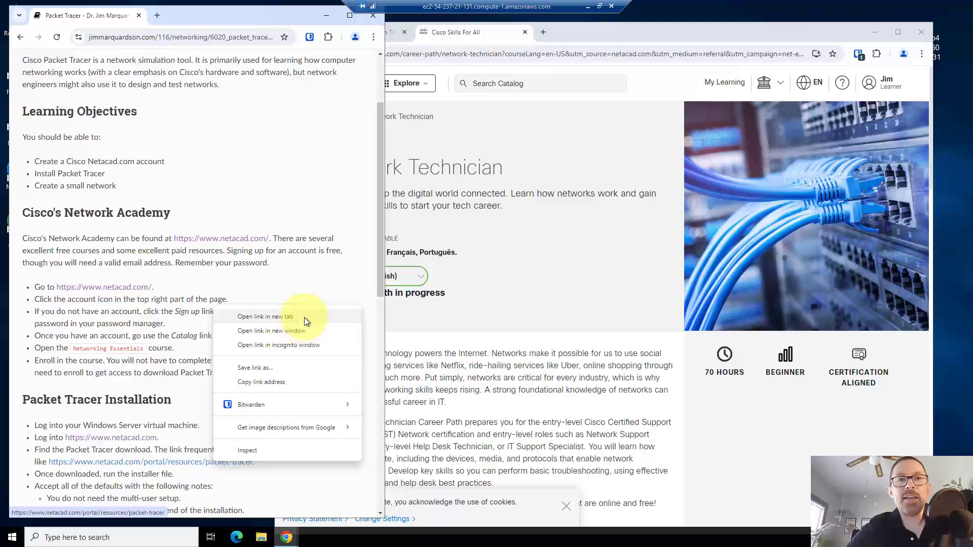
left_click(306, 336)
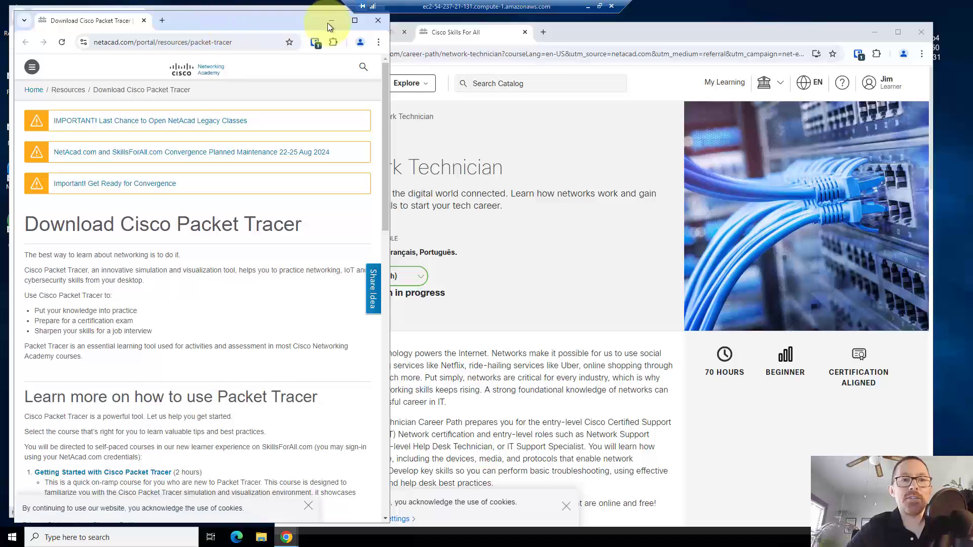
left_click_drag(328, 23, 610, 29)
left_click_drag(545, 37, 600, 51)
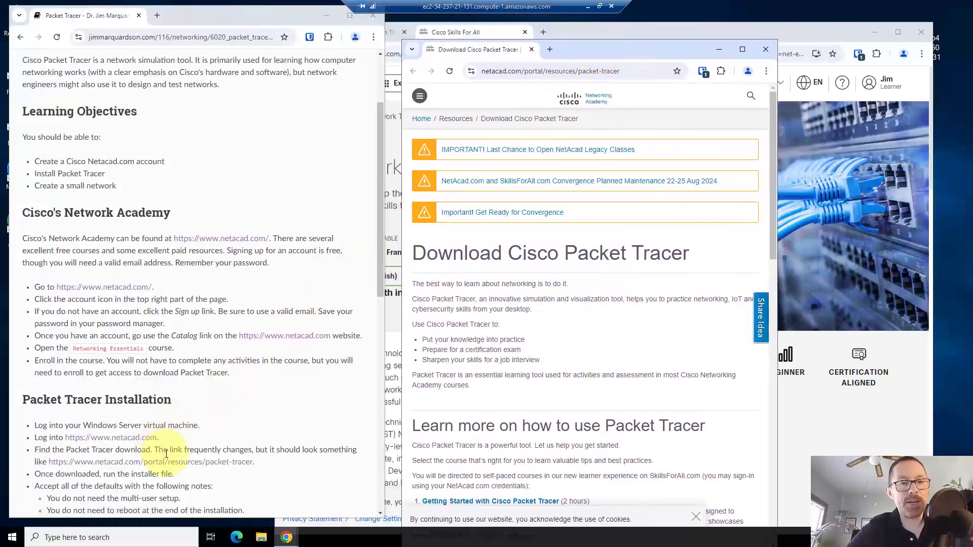
Start the 64-bit Windows Desktop Packet Tracer 8.2.2 installer download
scroll(459, 335, "down", 3)
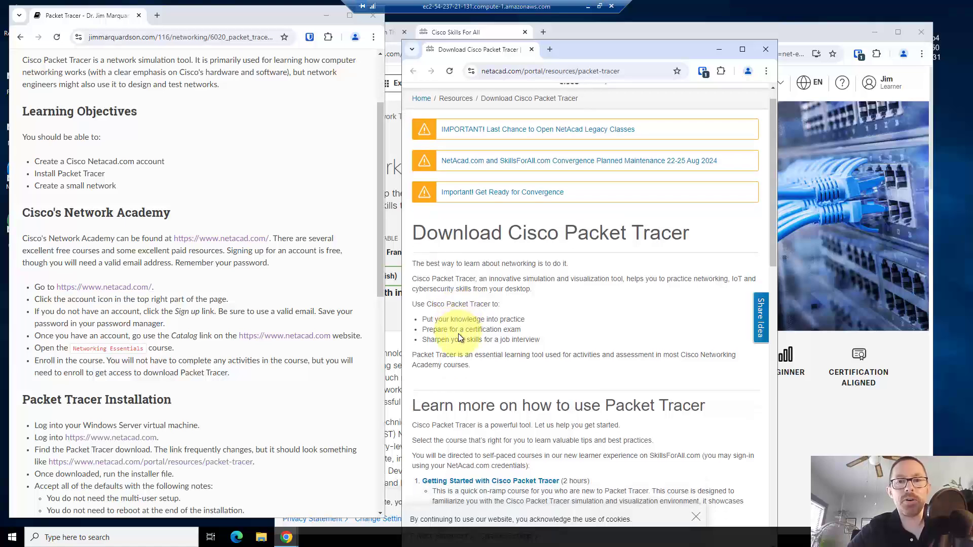
scroll(459, 335, "down", 5)
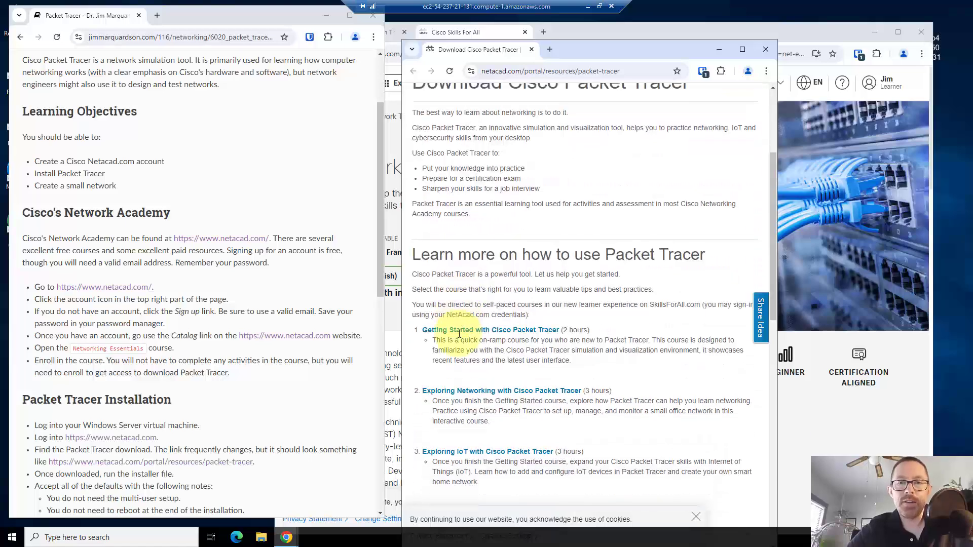
scroll(458, 334, "down", 7)
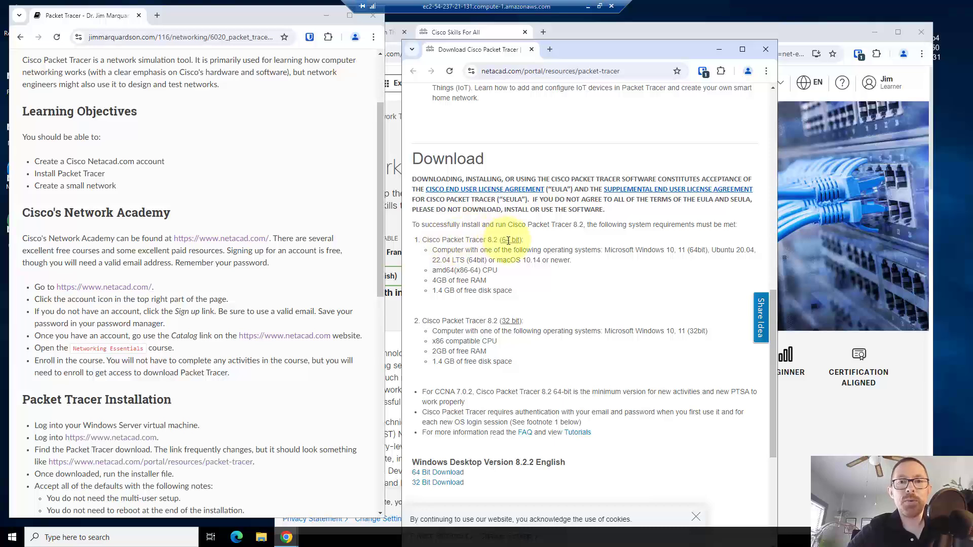
scroll(488, 254, "down", 5)
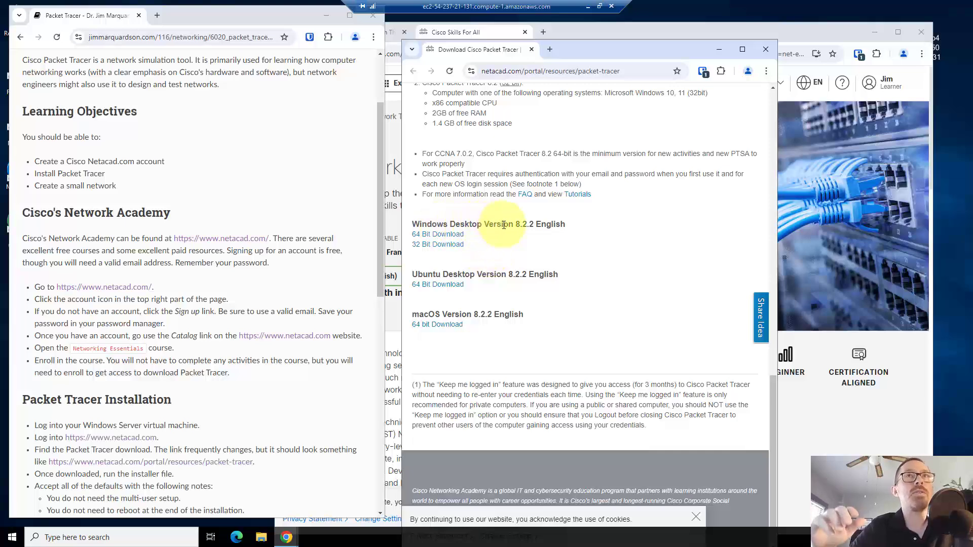
left_click(447, 241)
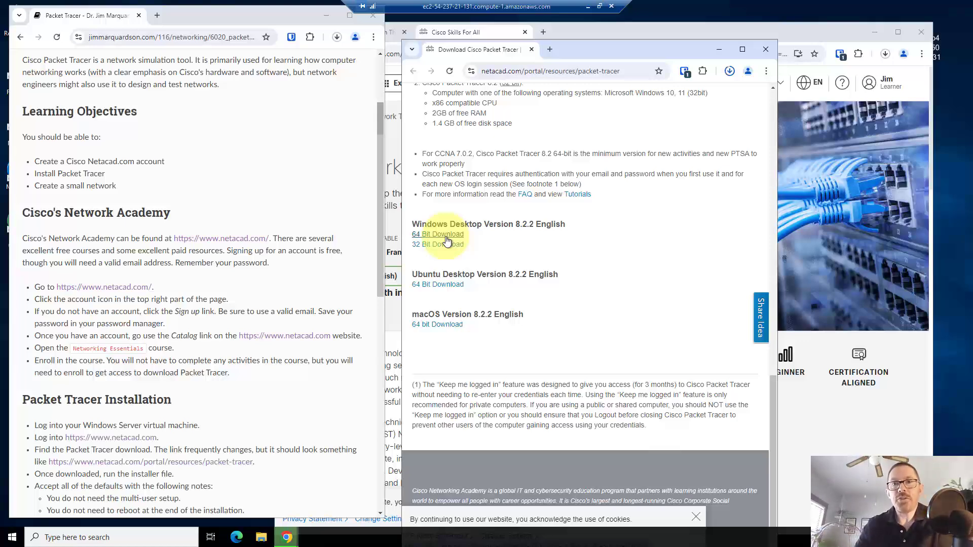
Launch the downloaded Packet Tracer installer from Chrome's recent downloads
left_click(446, 236)
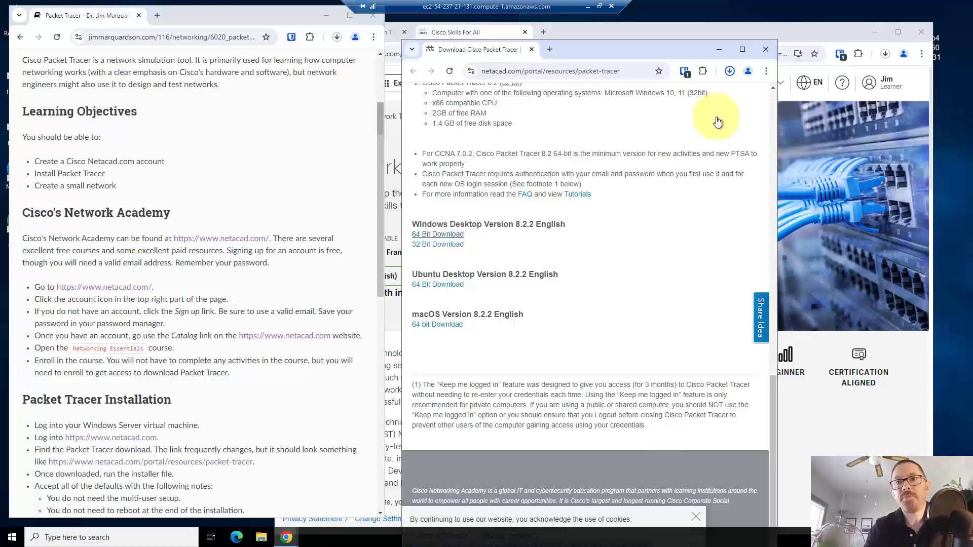
left_click(731, 75)
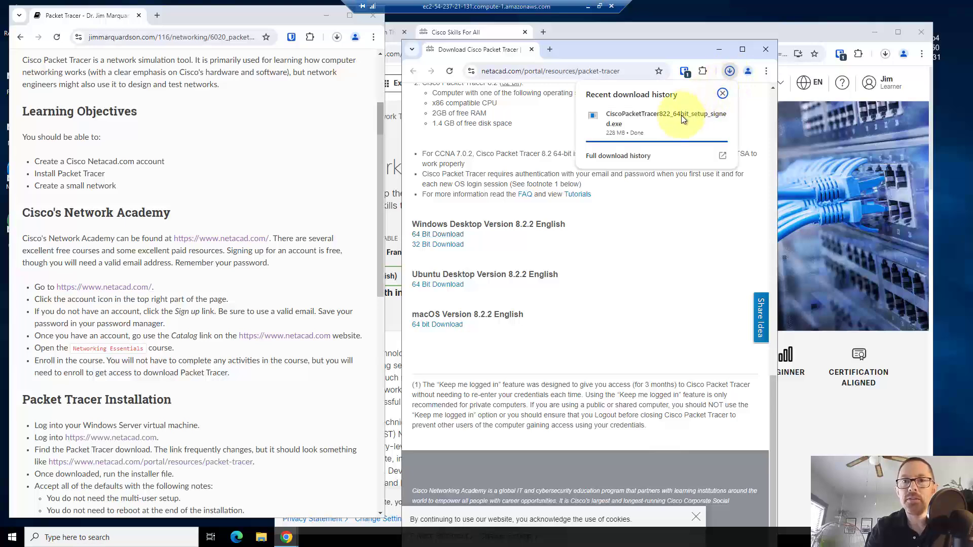
left_click(653, 121)
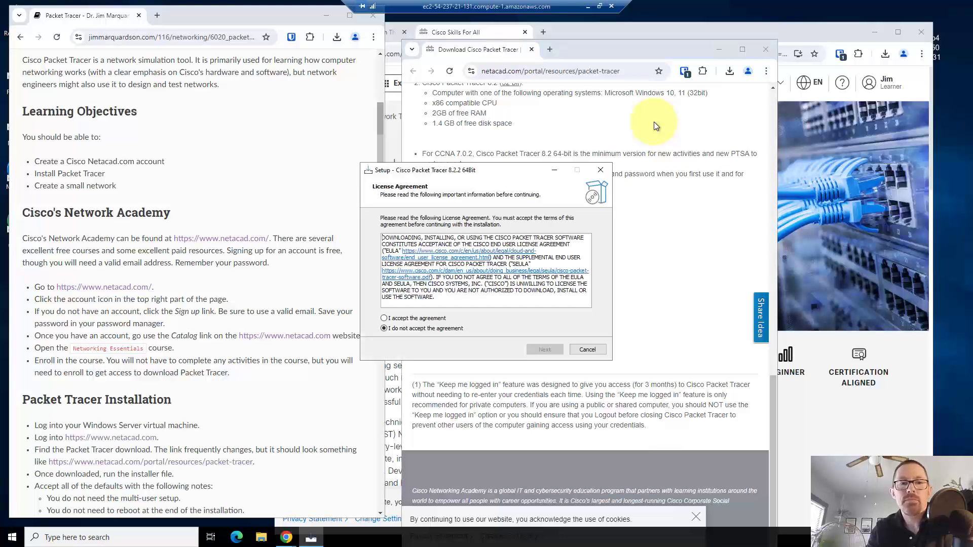
Accept the licence, keep the default folder, Start Menu and desktop shortcut, and install
left_click(429, 319)
left_click(544, 350)
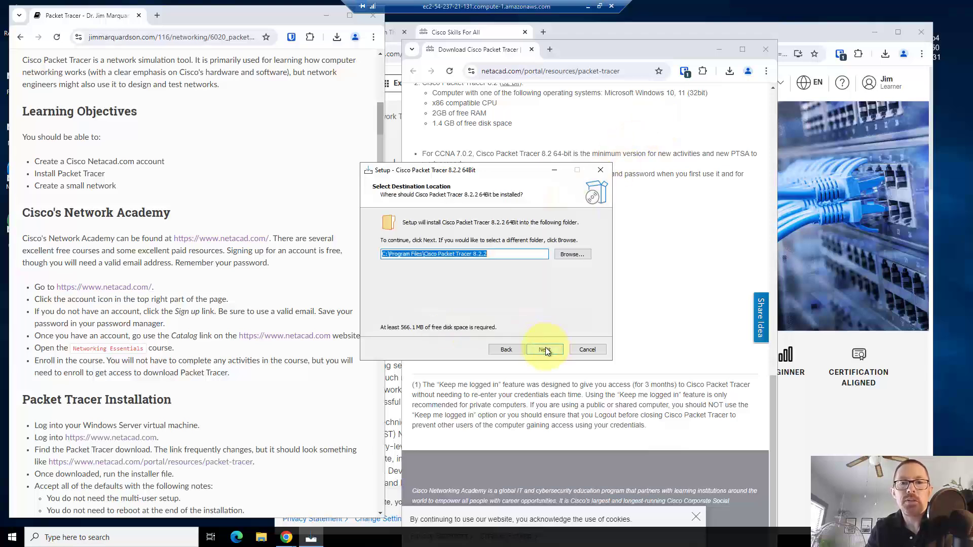
left_click(544, 349)
left_click(545, 349)
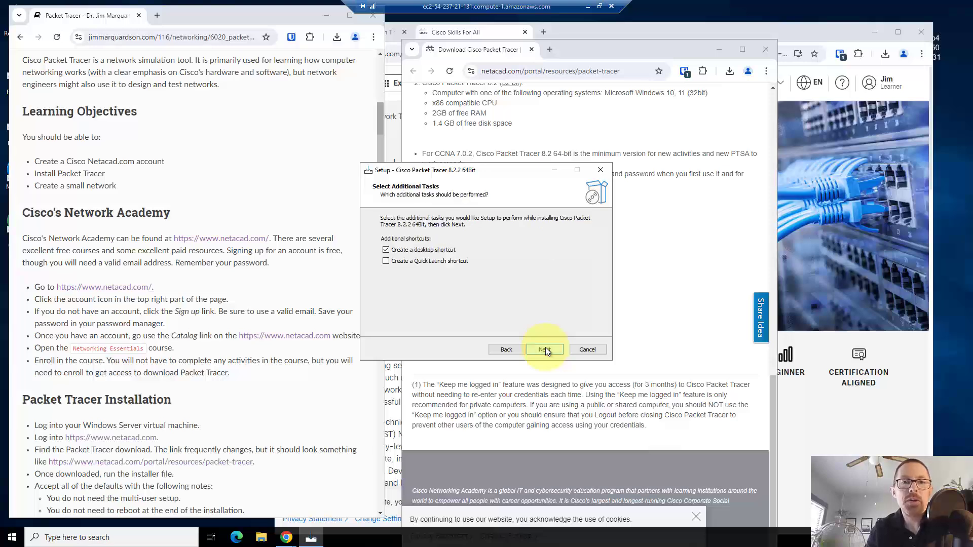
left_click(546, 349)
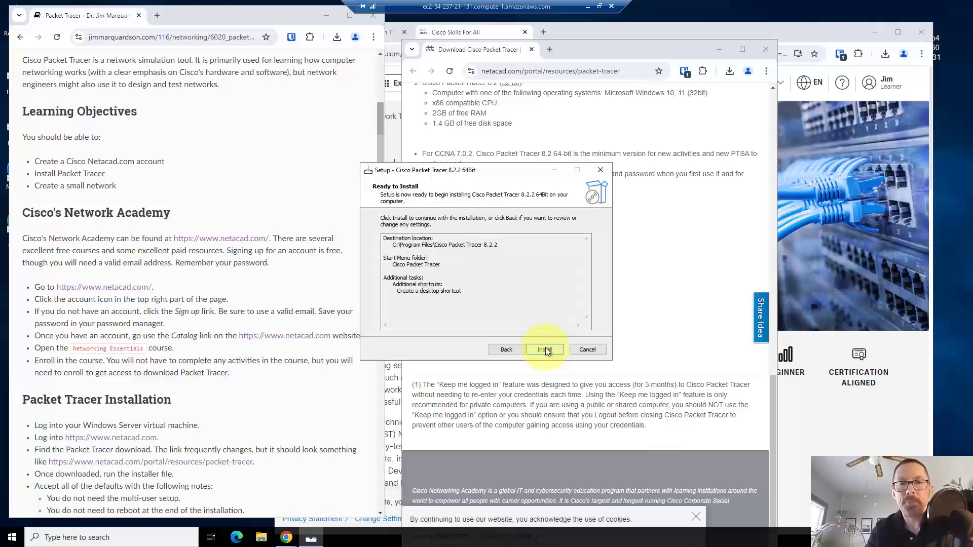
left_click(545, 349)
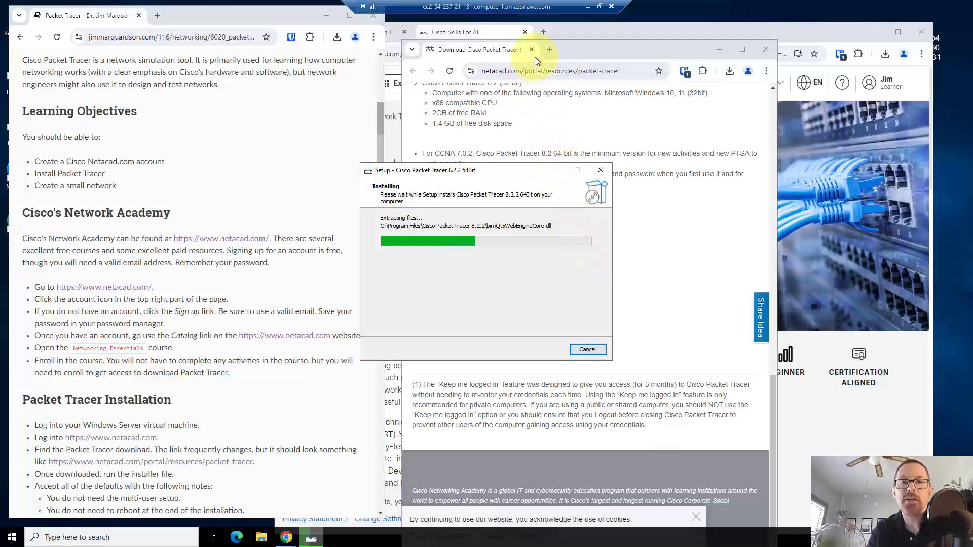
Close the Cisco download, Skills For All and Networking Essentials browser windows while the installer finishes
left_click(566, 52)
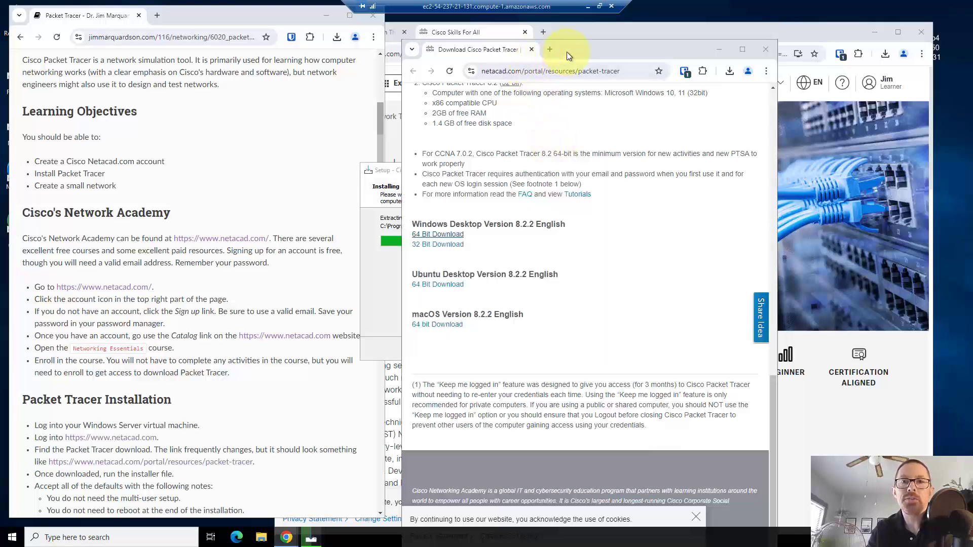
left_click(533, 51)
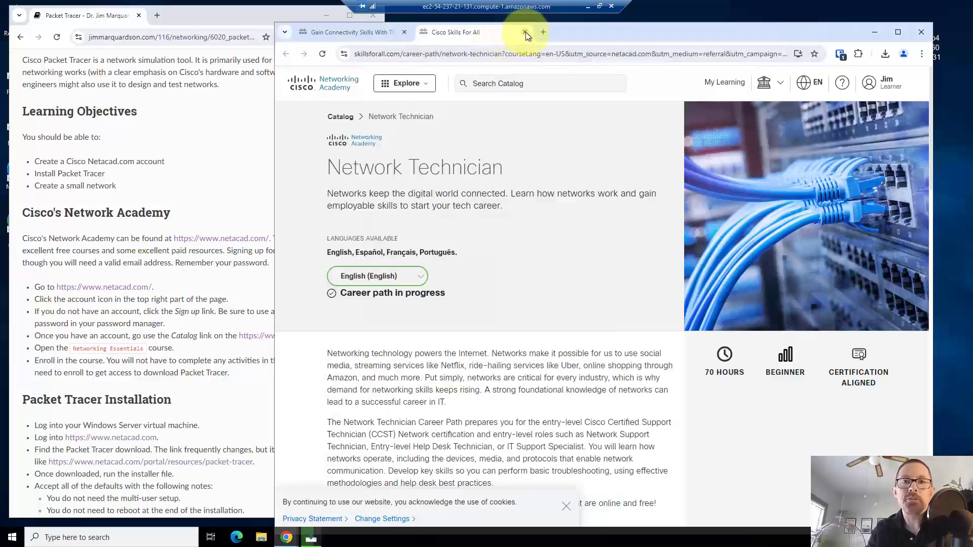
left_click(525, 32)
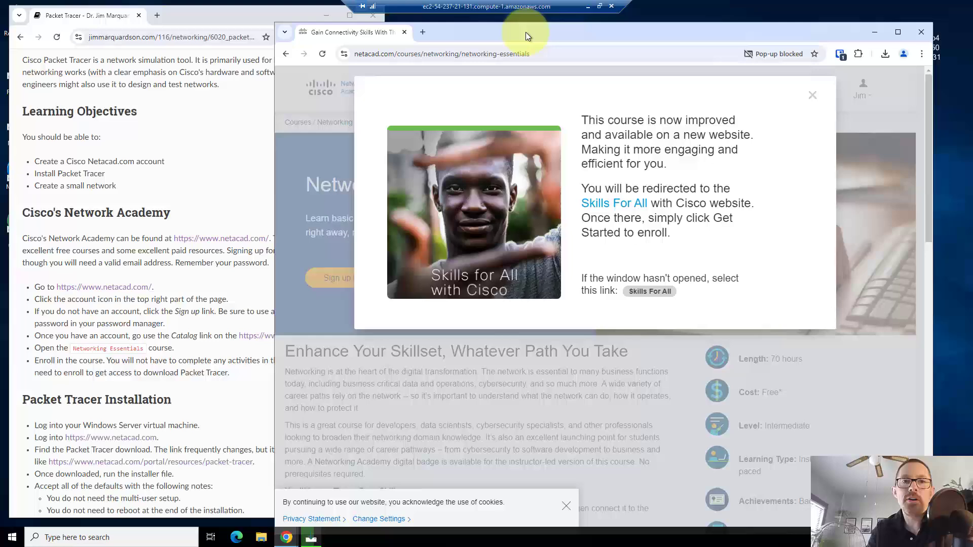
left_click(404, 32)
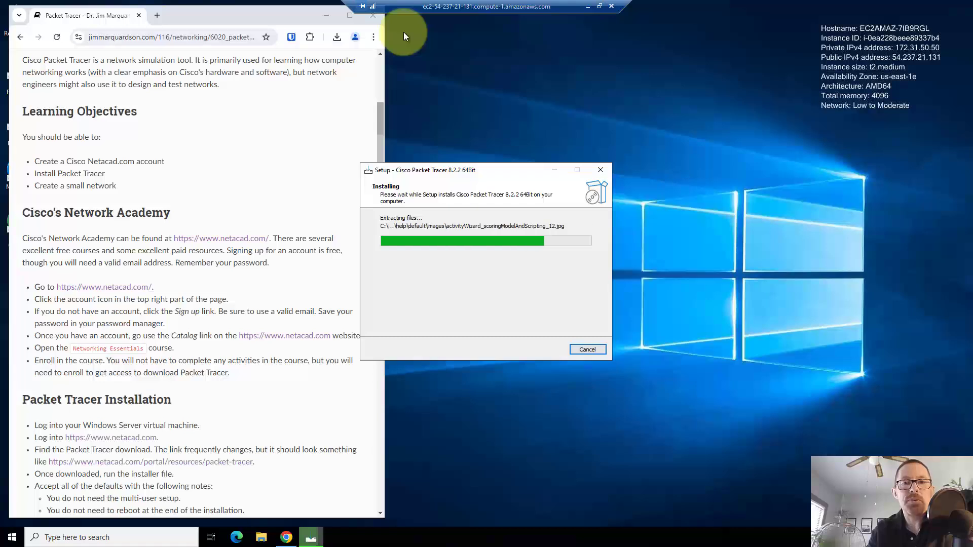
left_click_drag(470, 175, 555, 193)
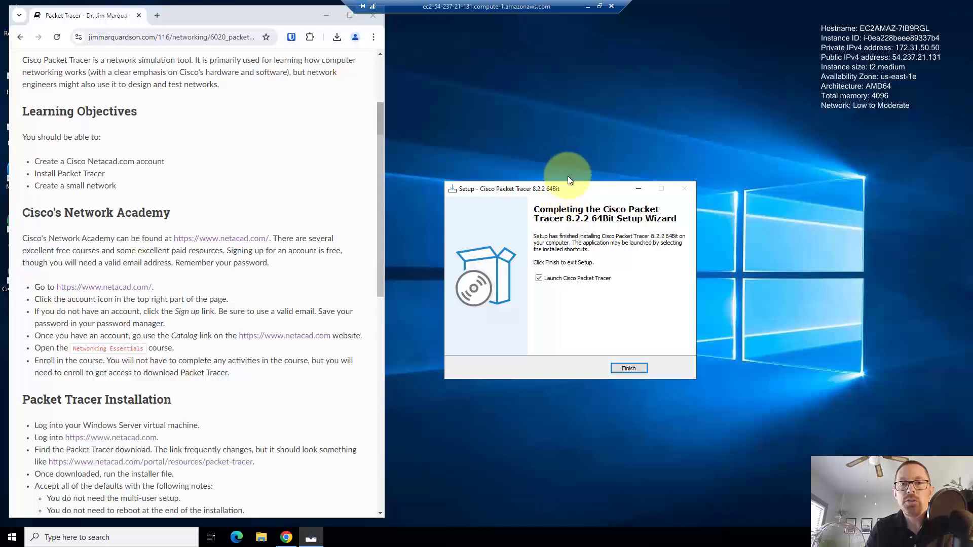
left_click_drag(565, 184, 566, 137)
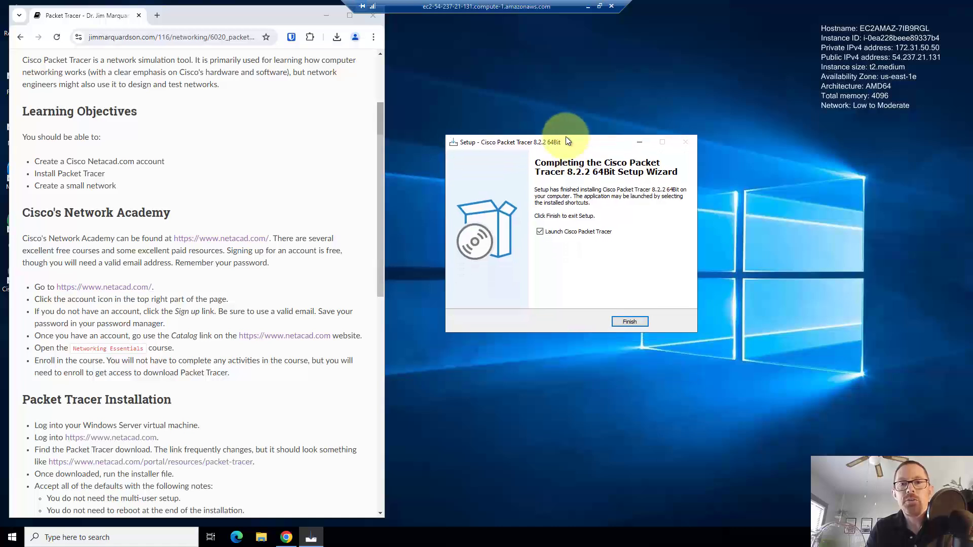
Finish the setup wizard and answer No to running Packet Tracer in multi-user mode
left_click(630, 321)
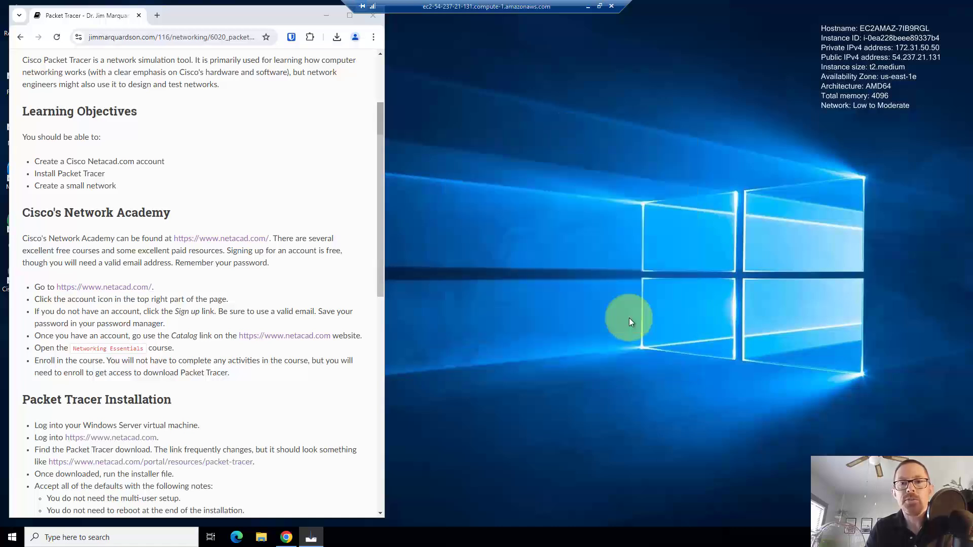
left_click_drag(250, 21, 309, 19)
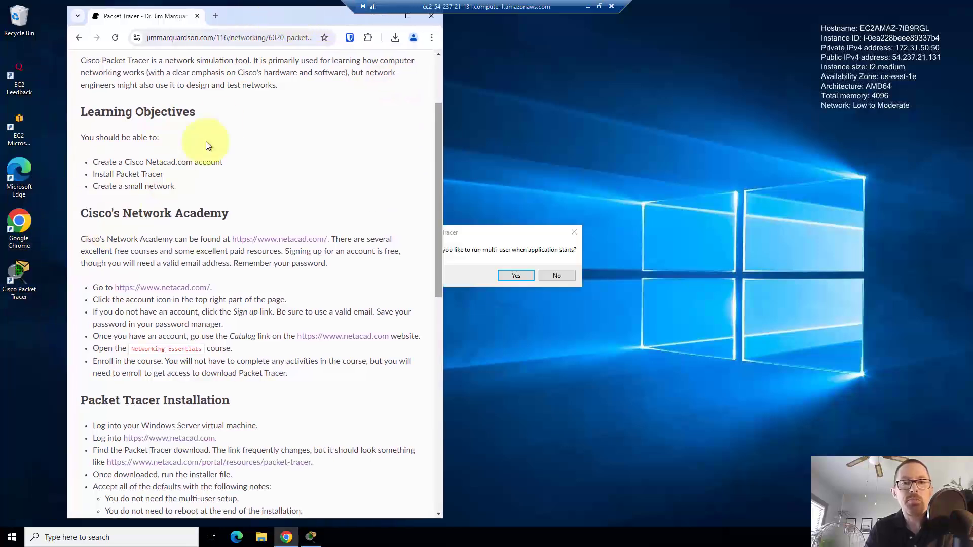
left_click(476, 236)
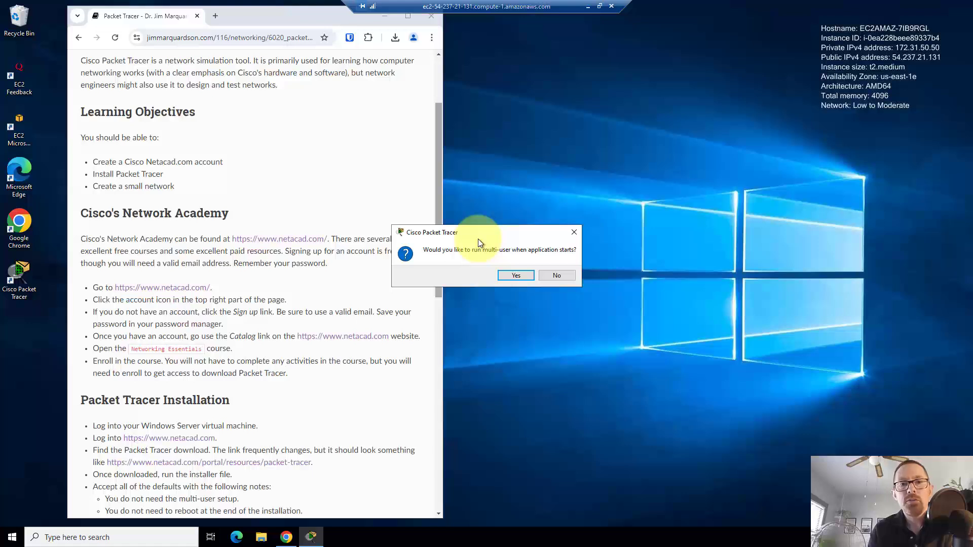
left_click(557, 277)
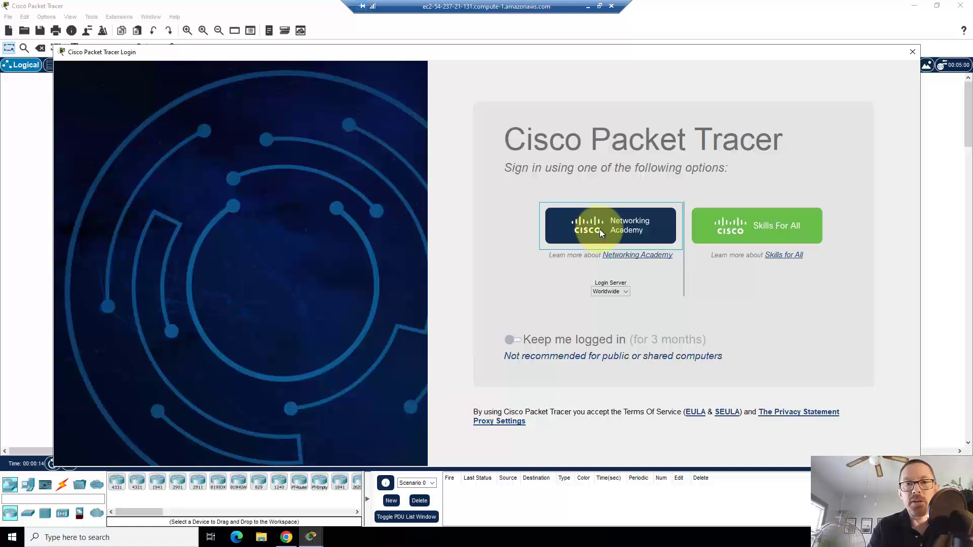
Choose Networking Academy sign-in and submit the account e-mail address
left_click(600, 229)
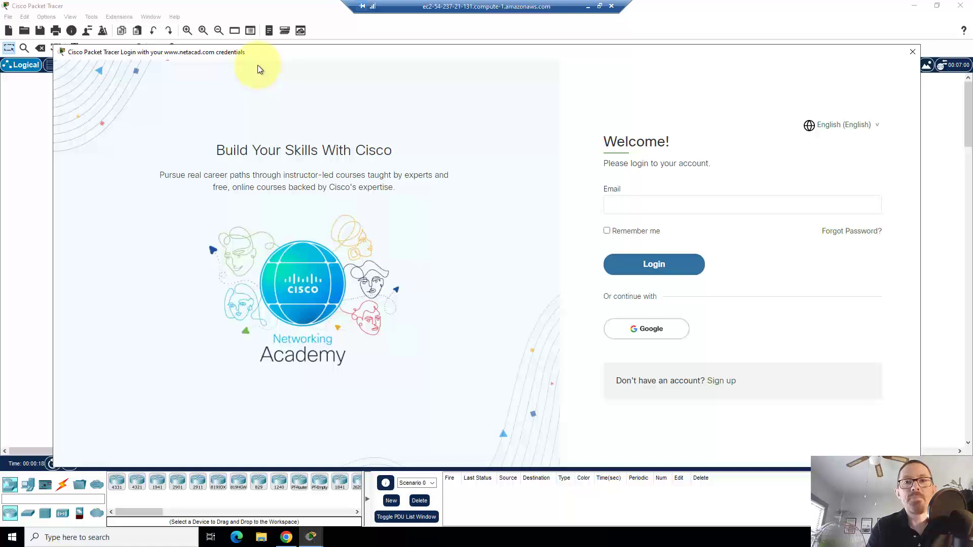
left_click_drag(253, 60, 308, 78)
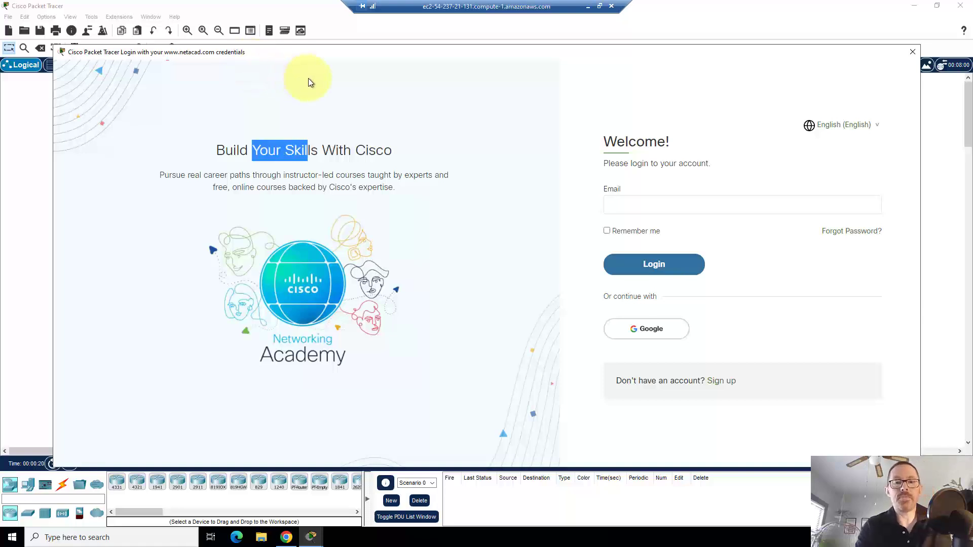
left_click(624, 201)
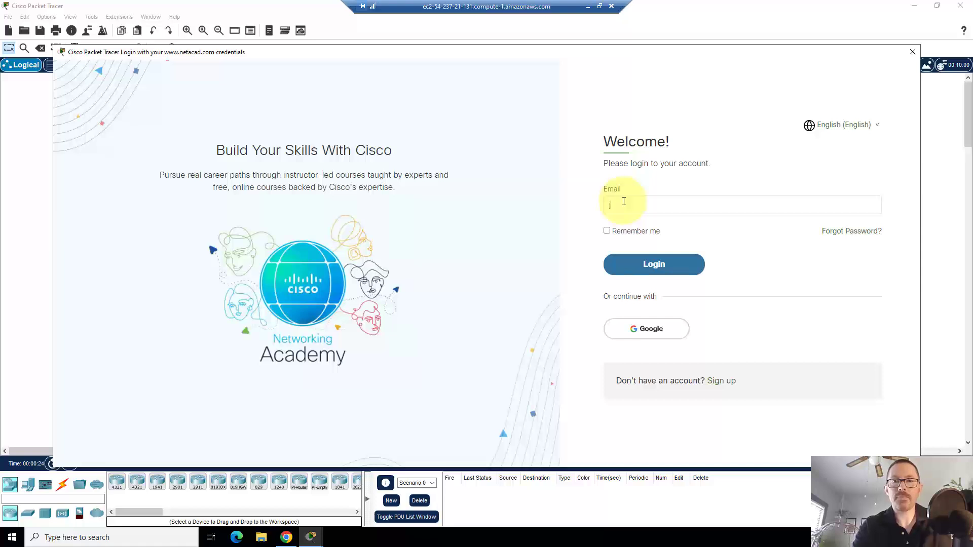
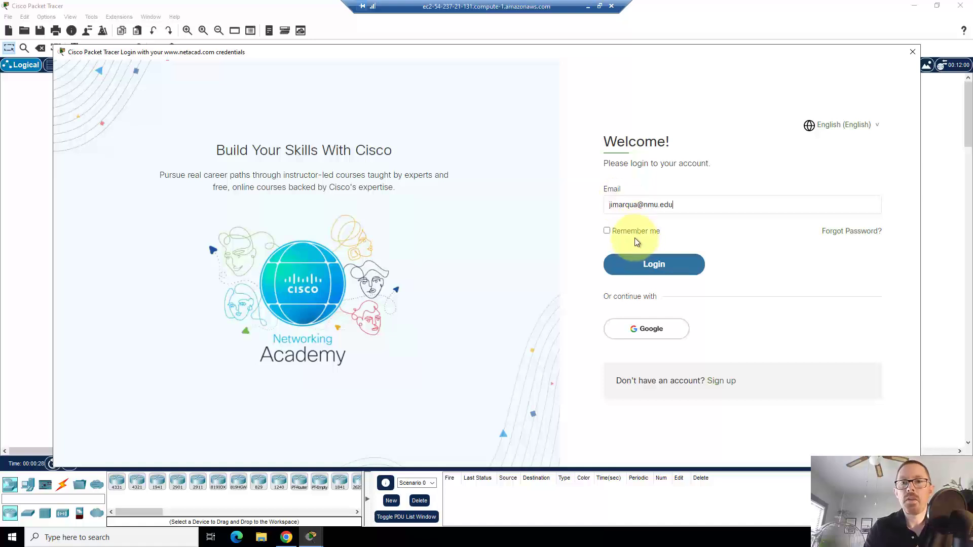
left_click(650, 269)
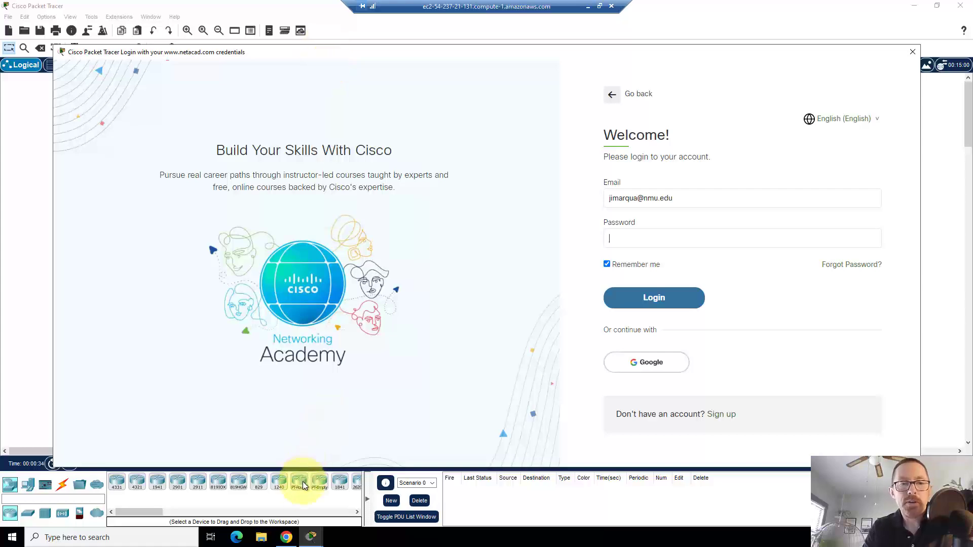
Copy the saved netacad password from Bitwarden, paste it into the login form and log in
left_click(287, 536)
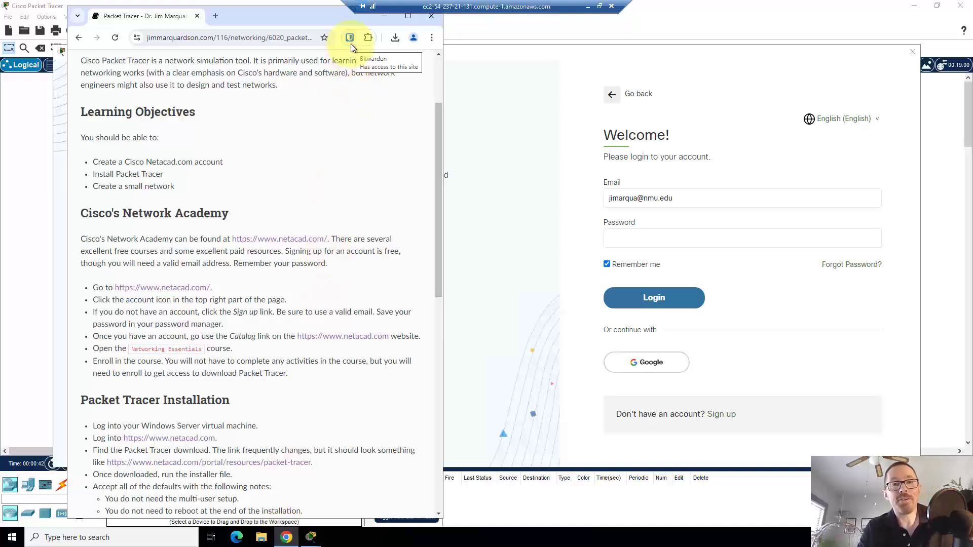
left_click(351, 44)
type("ne")
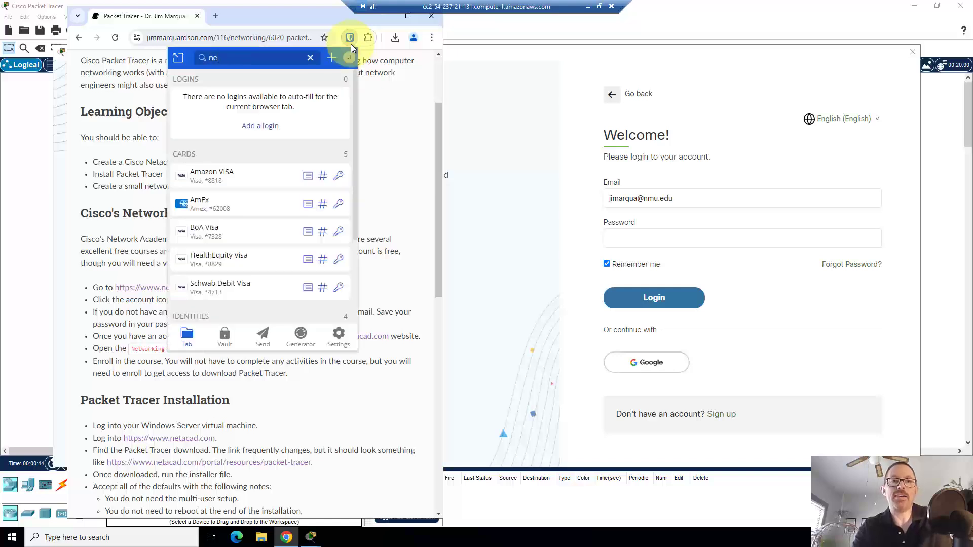
type("tacad")
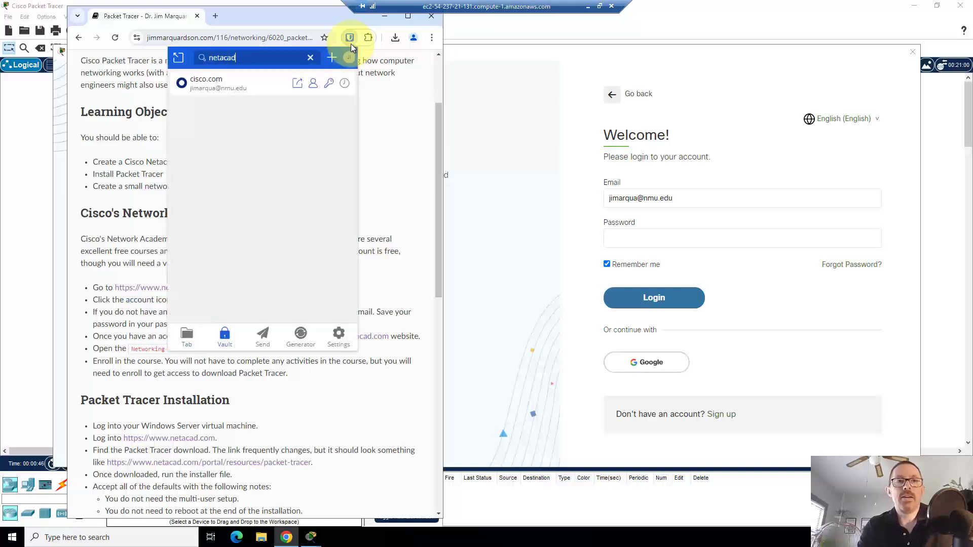
left_click(329, 84)
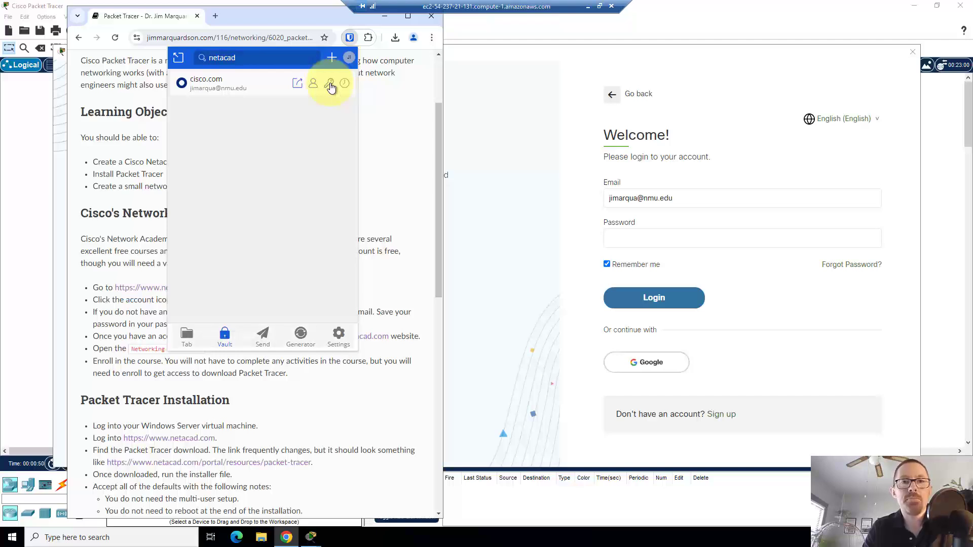
left_click(666, 244)
key("ctrl+v")
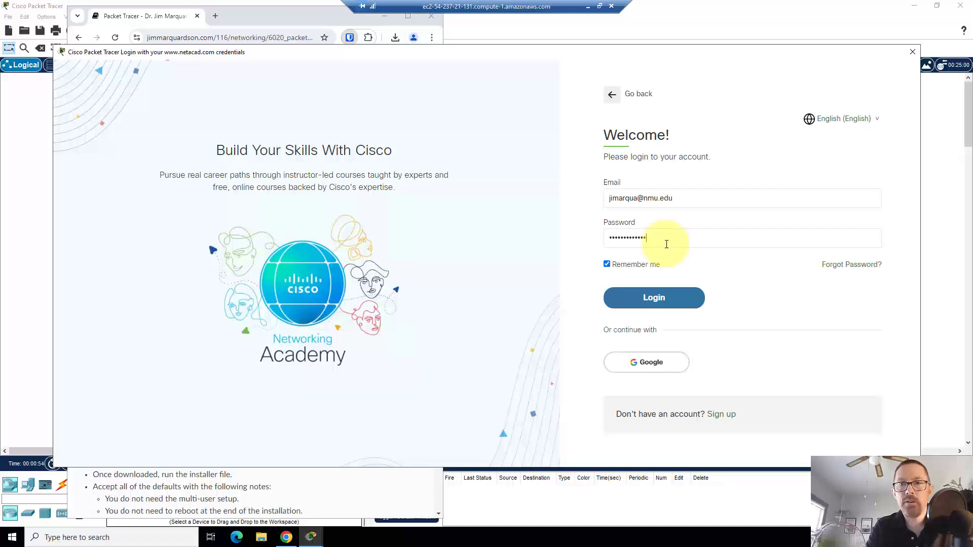
left_click(658, 298)
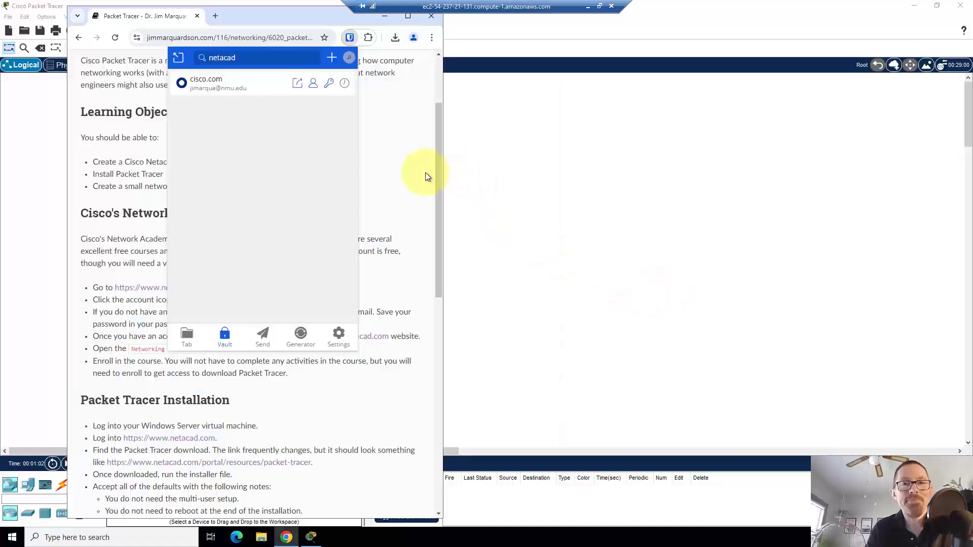
left_click(484, 153)
left_click(745, 29)
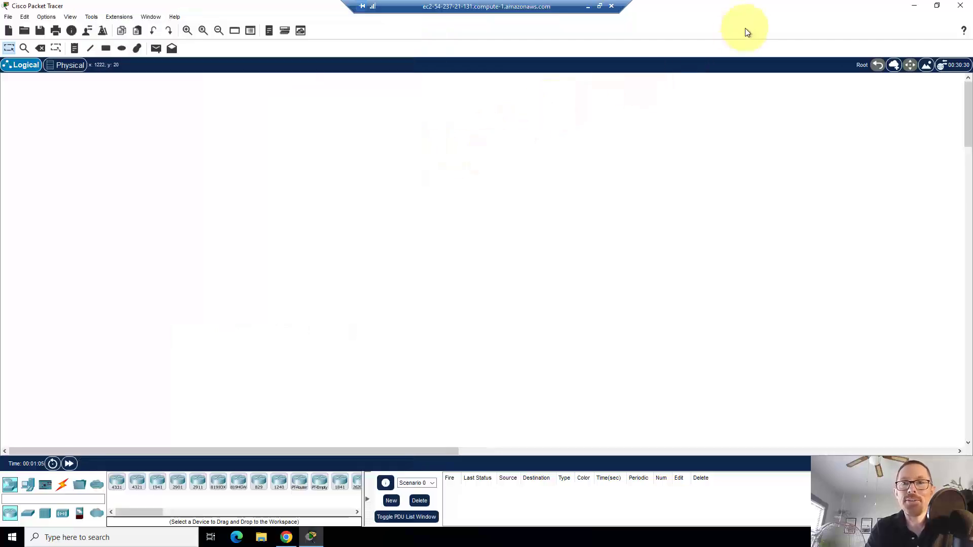
Restore the Packet Tracer window to a smaller size at the upper right and scroll the course guide down
left_click(936, 5)
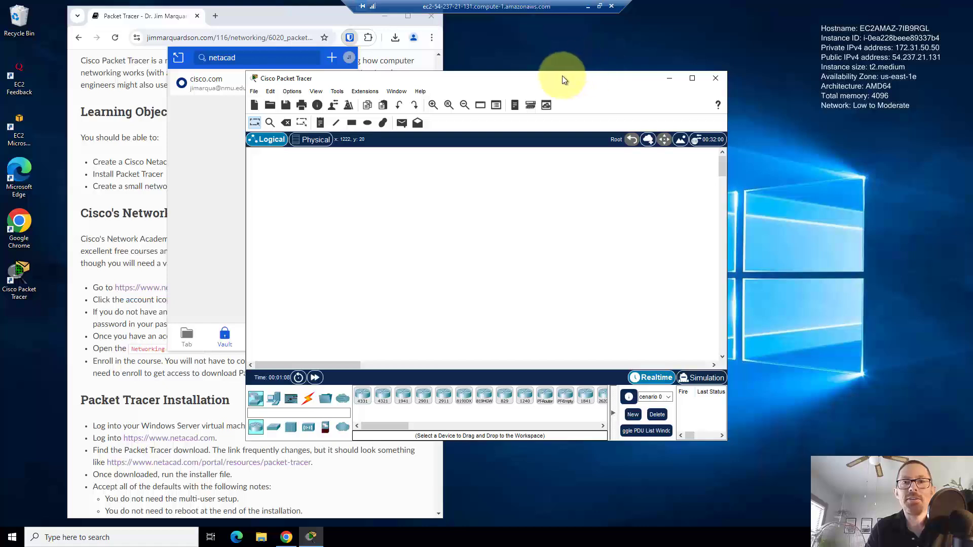
left_click_drag(558, 79, 806, 10)
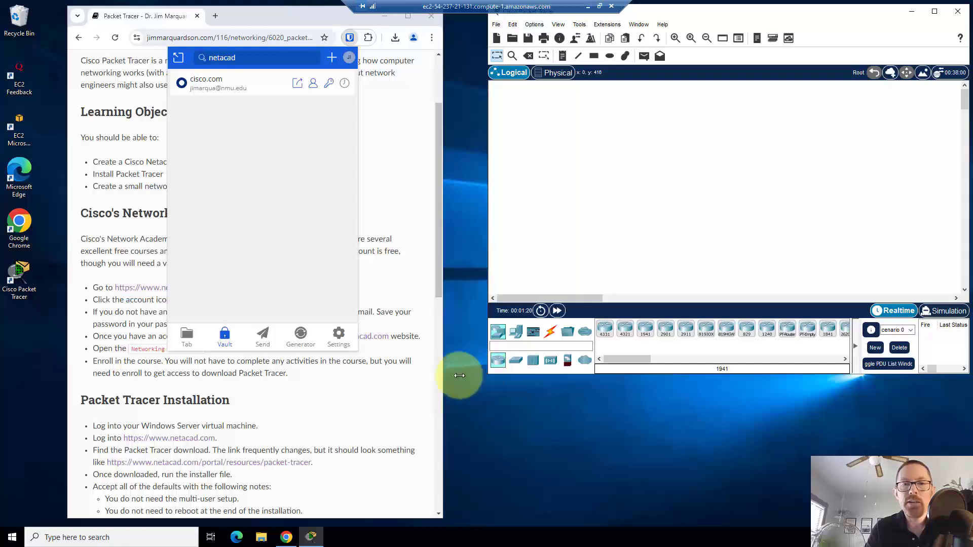
left_click(402, 383)
scroll(402, 385, "down", 8)
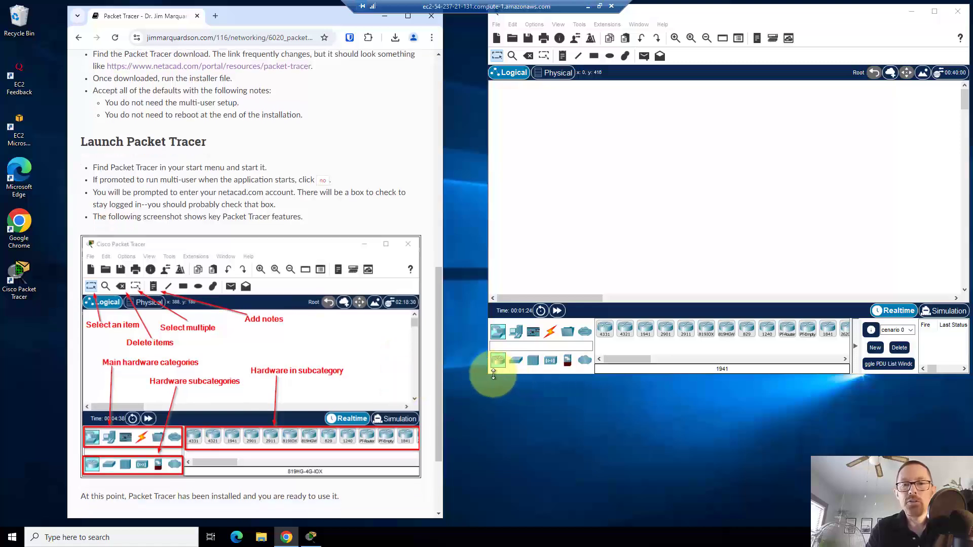
Enlarge the workspace, then browse components, cables, routers, switches, hubs and wireless devices, ending on End Devices
left_click_drag(490, 374, 464, 479)
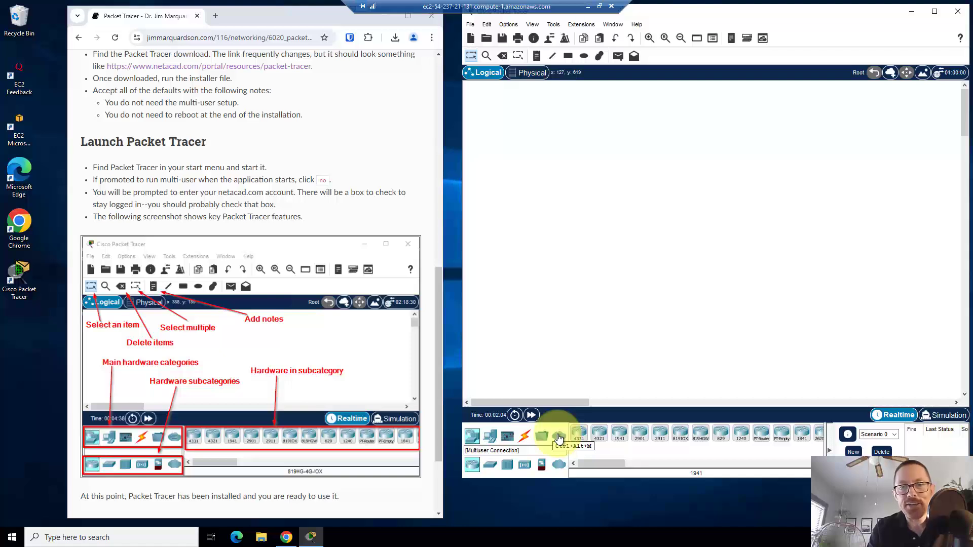
left_click(489, 437)
left_click(507, 436)
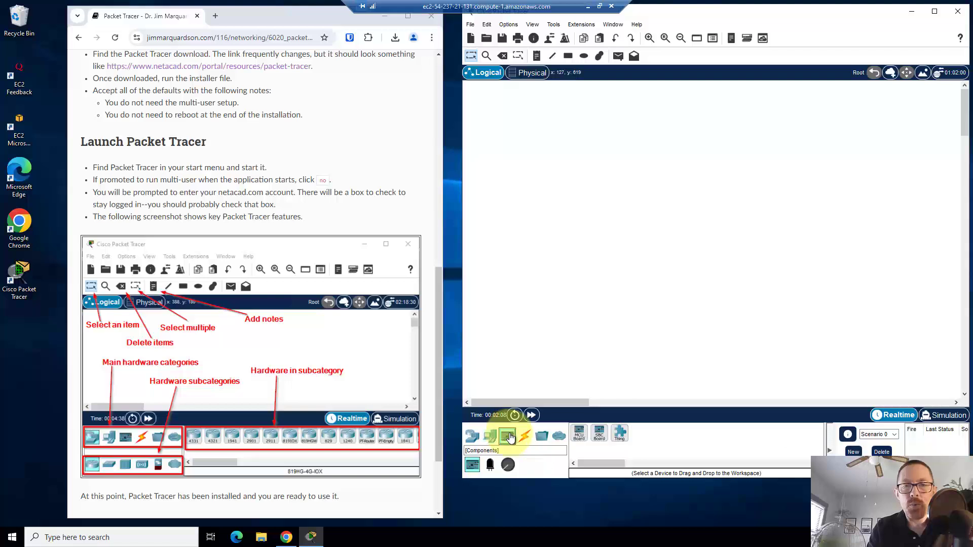
left_click(525, 436)
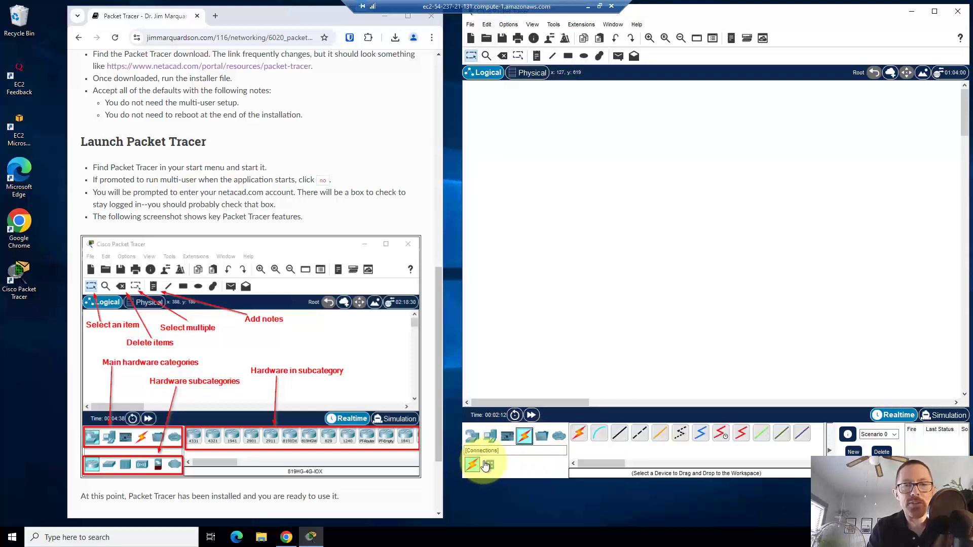
left_click(473, 440)
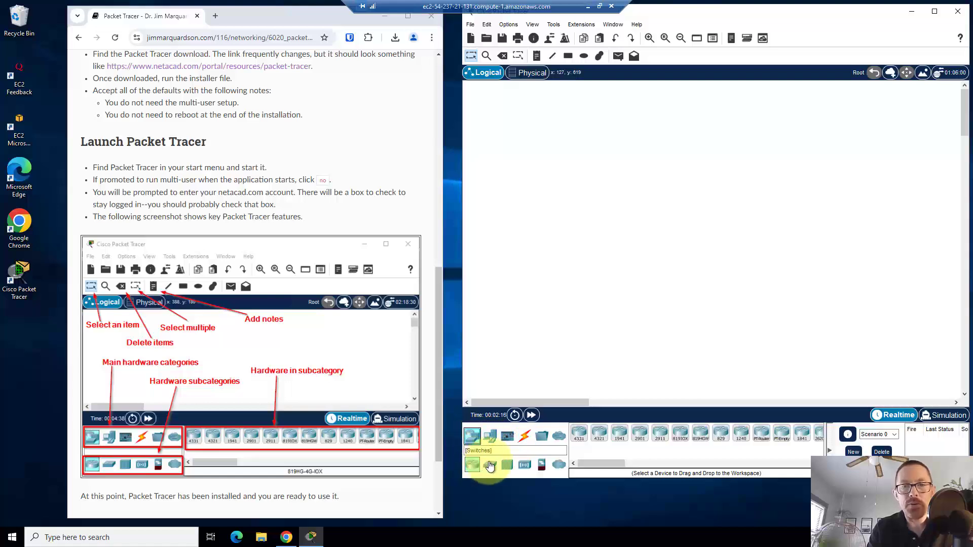
left_click(490, 465)
left_click(507, 464)
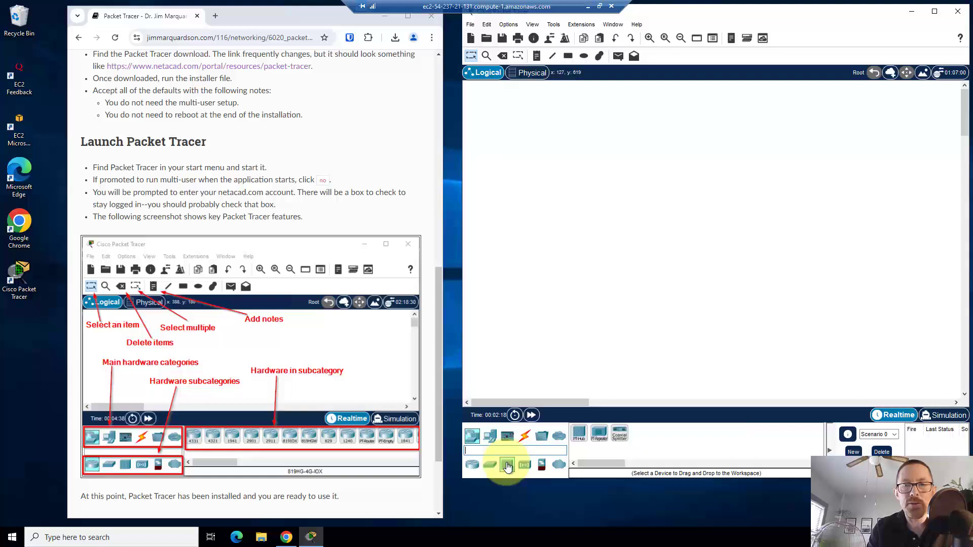
left_click(524, 465)
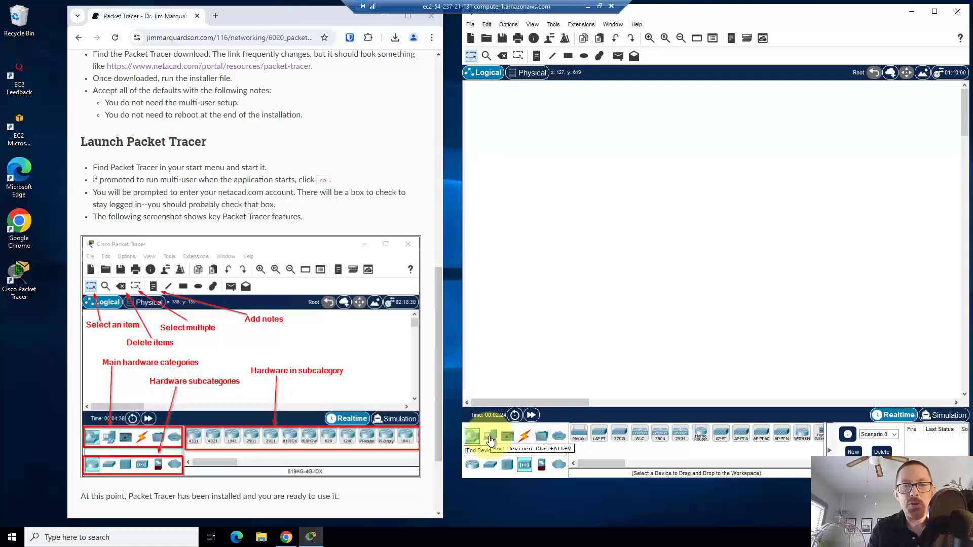
left_click(489, 437)
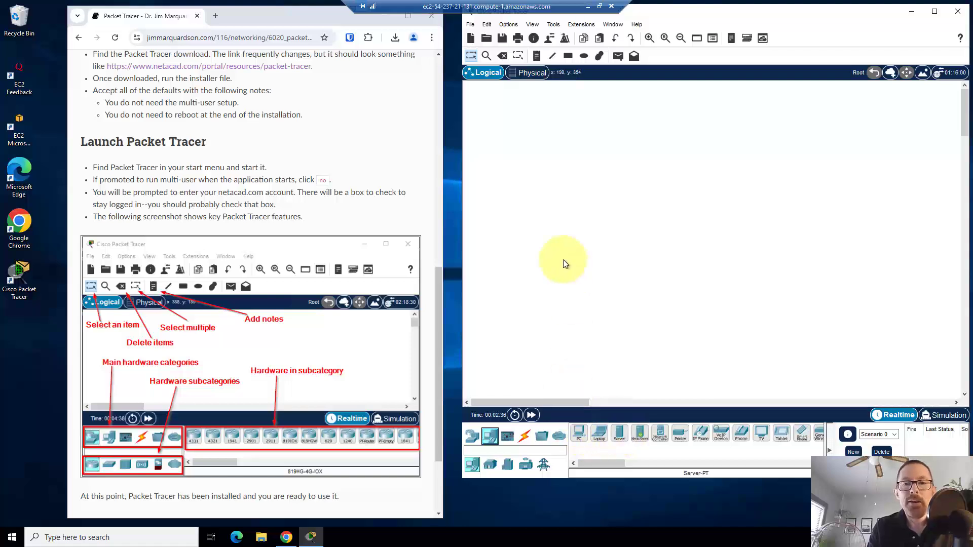
Drag a PC and a Server onto the Logical workspace
left_click_drag(579, 433, 539, 158)
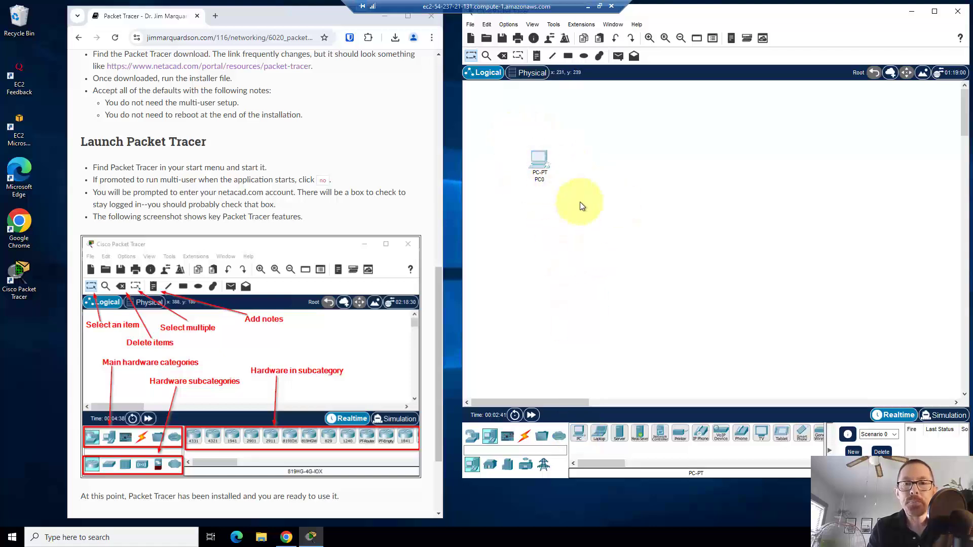
left_click_drag(619, 431, 631, 203)
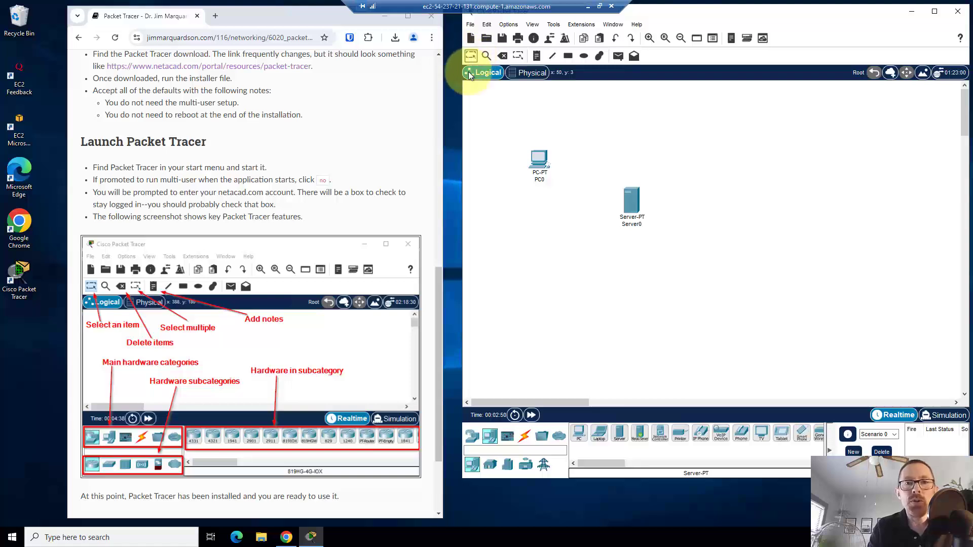
left_click_drag(488, 123, 507, 133)
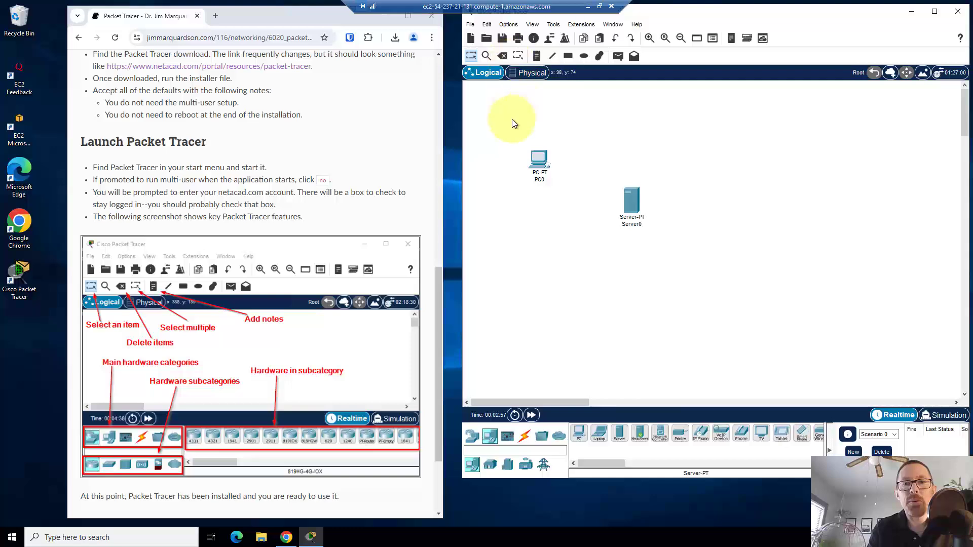
Delete PC0 with the Delete tool, then return to the Select tool
left_click(503, 56)
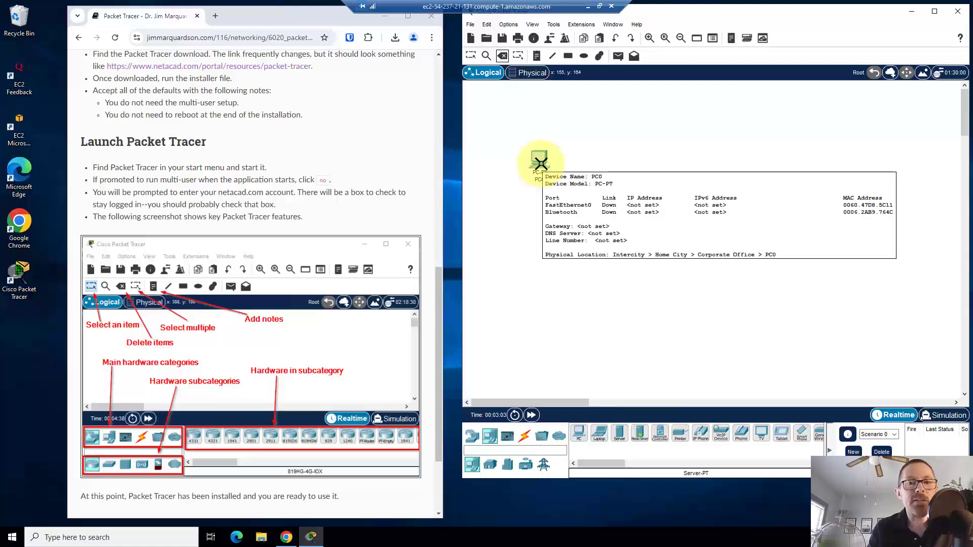
left_click(541, 163)
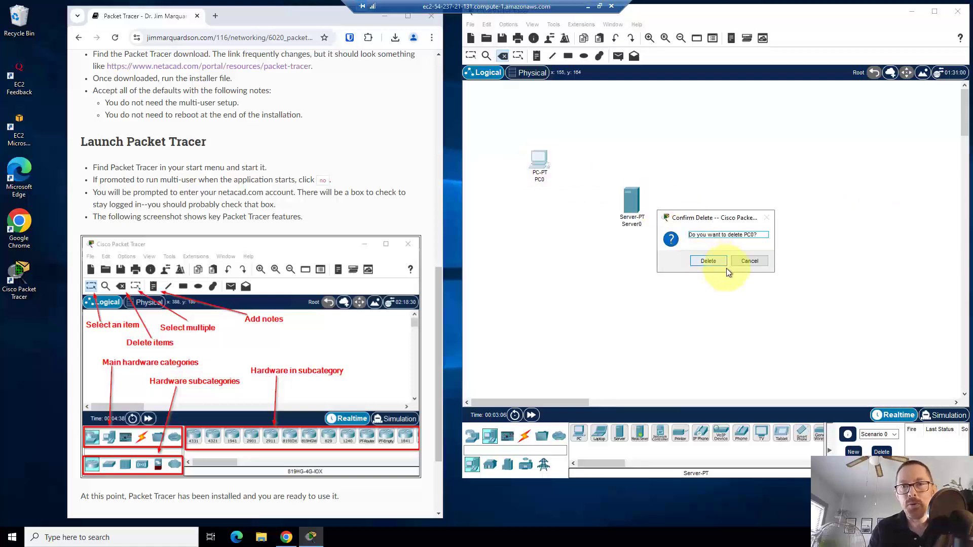
left_click(713, 262)
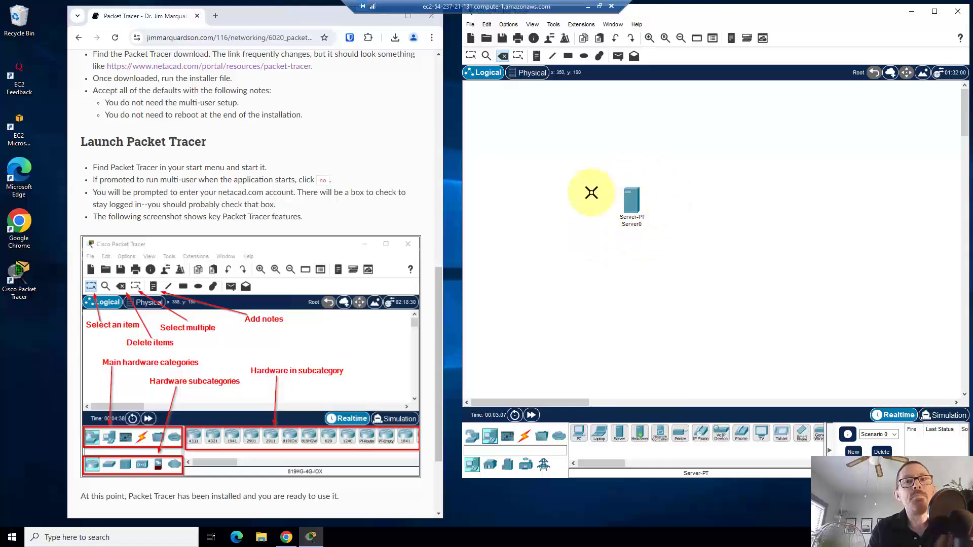
left_click(638, 217)
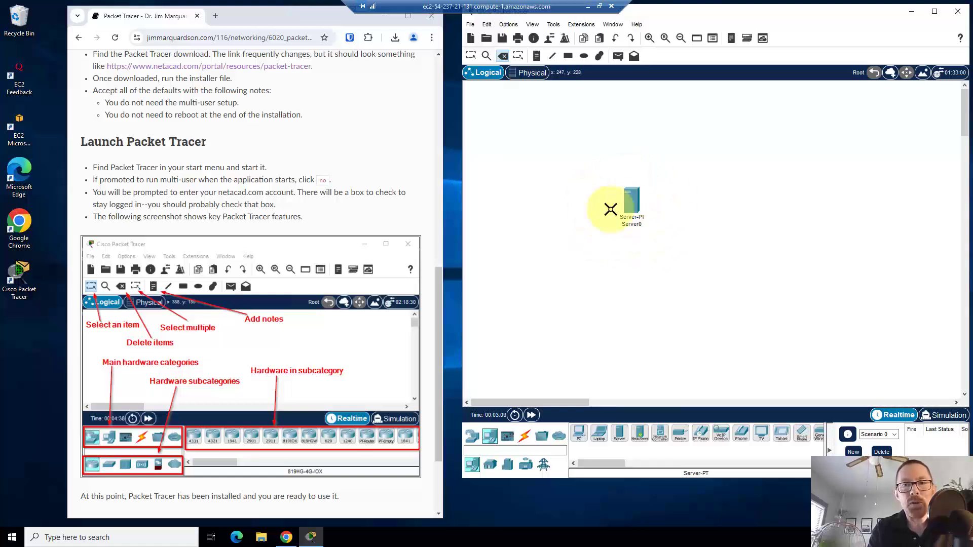
mouse_move(632, 208)
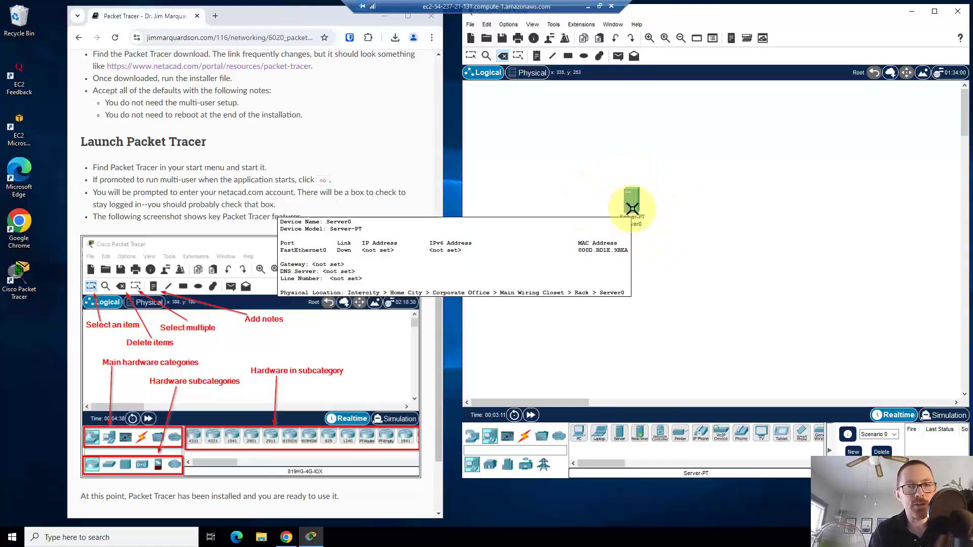
left_click(471, 57)
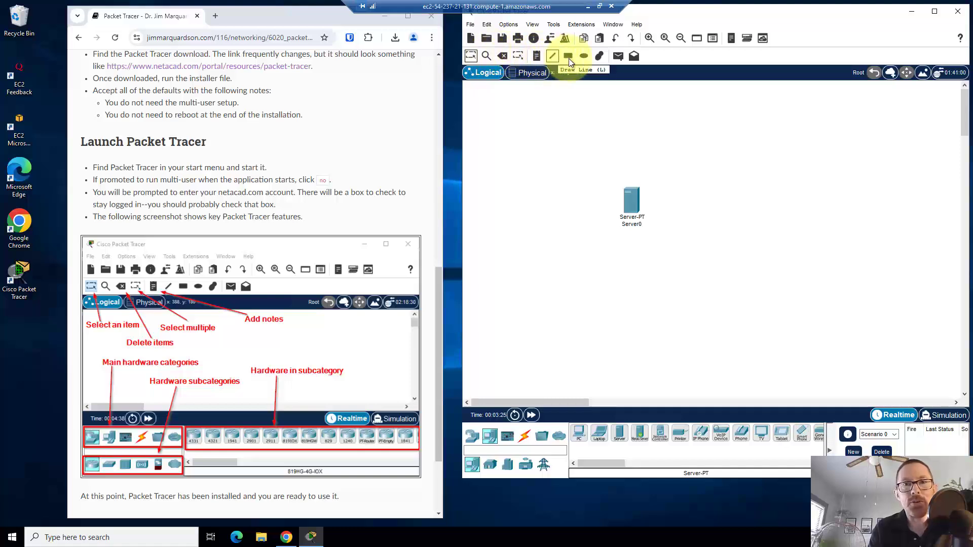
Place a note reading 'This is my server' above Server0
key("Escape")
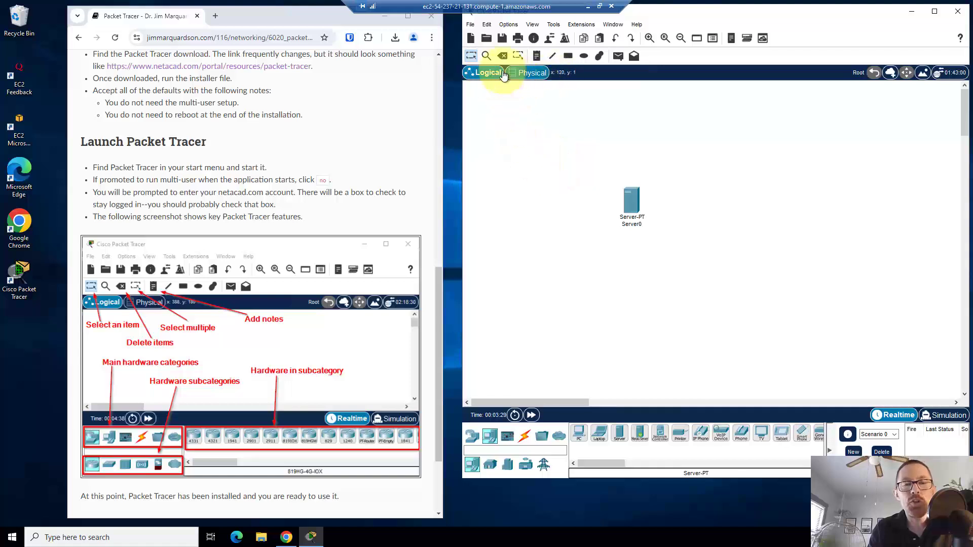
left_click(537, 55)
left_click(653, 138)
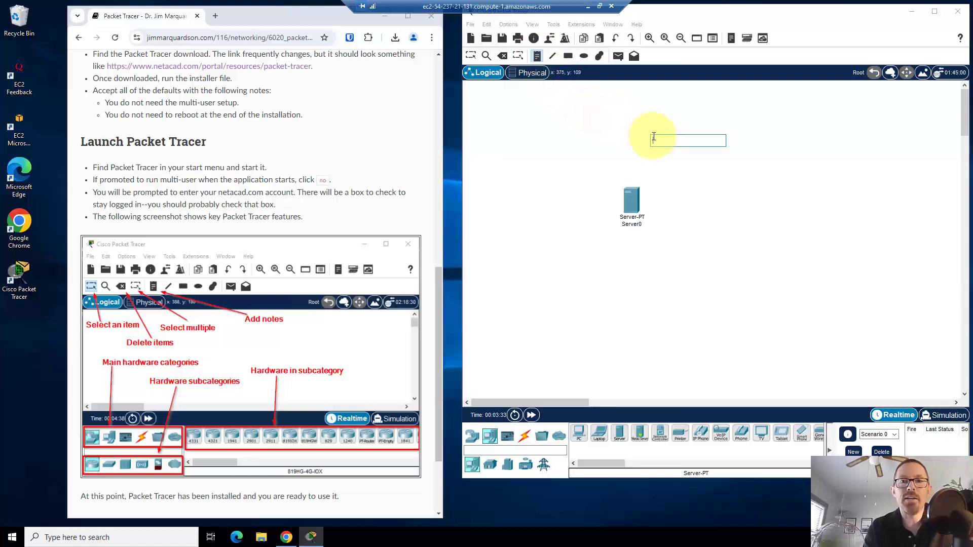
type("This is my s")
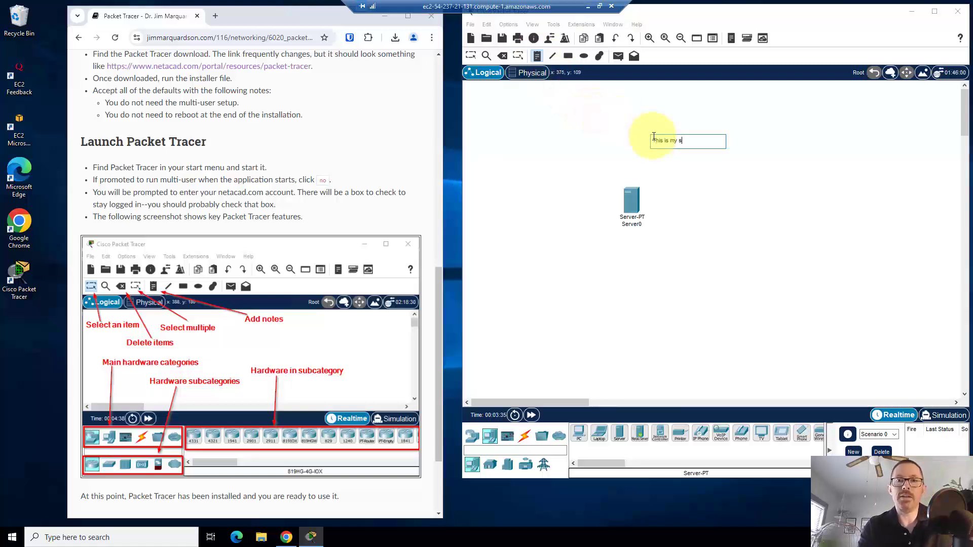
type("erver")
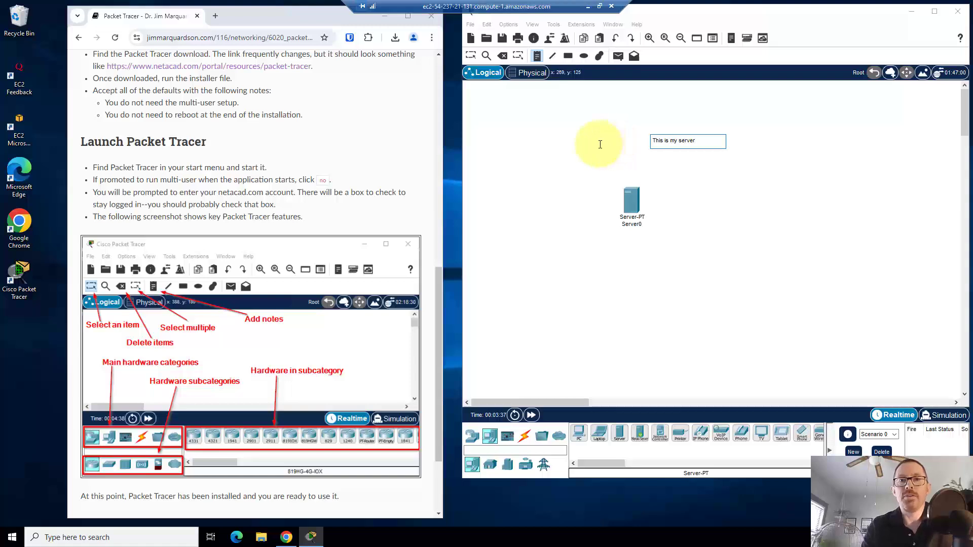
left_click(538, 140)
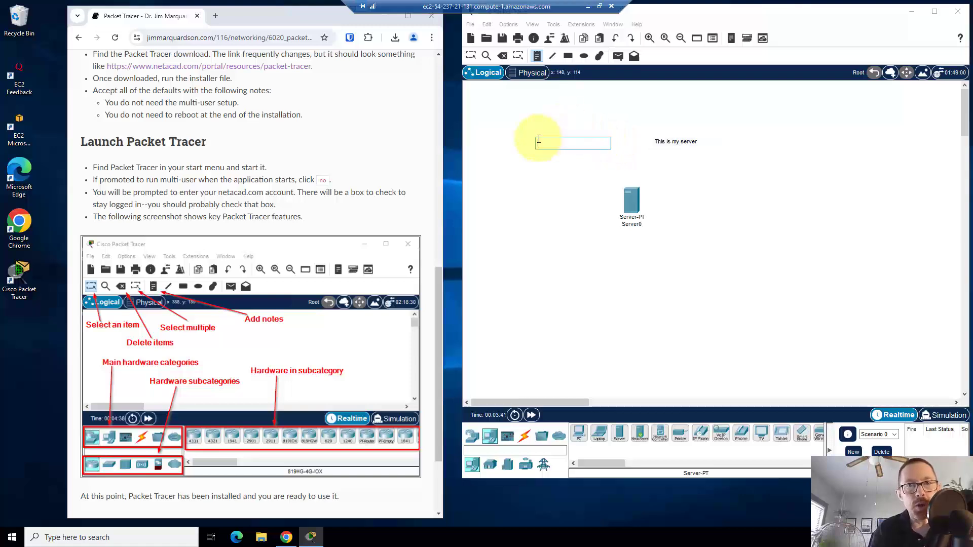
Leave note placement and discard the empty extra note, returning to the Select tool
left_click(524, 252)
left_click(696, 326)
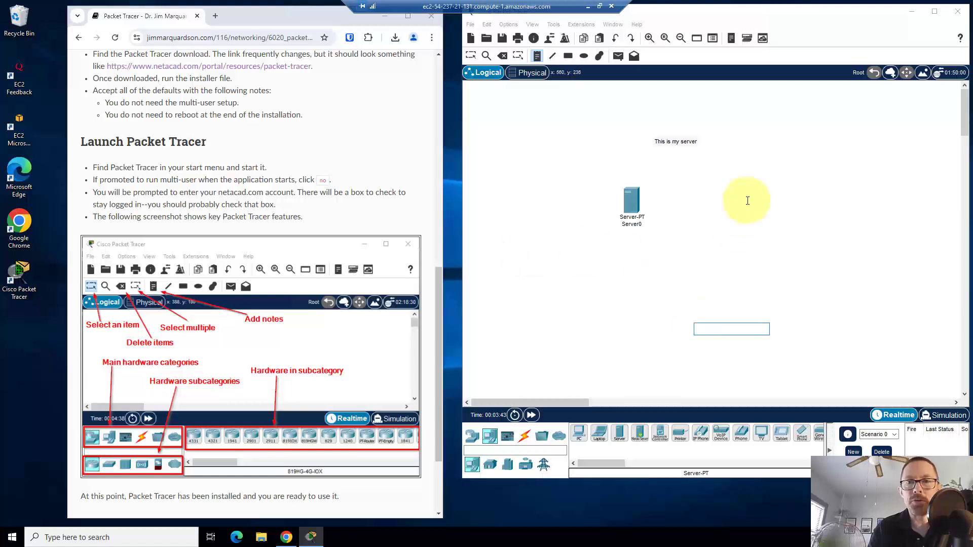
left_click(747, 201)
left_click(591, 167)
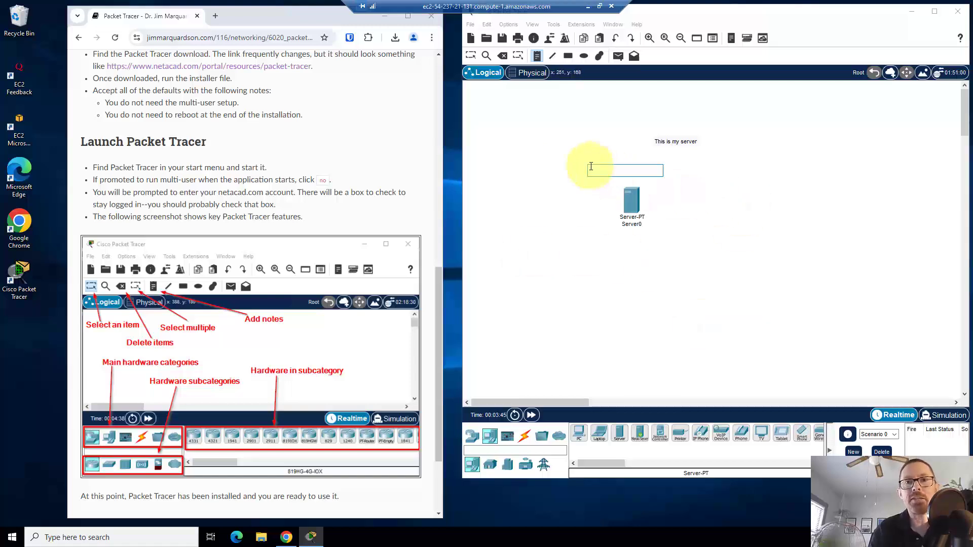
left_click(475, 57)
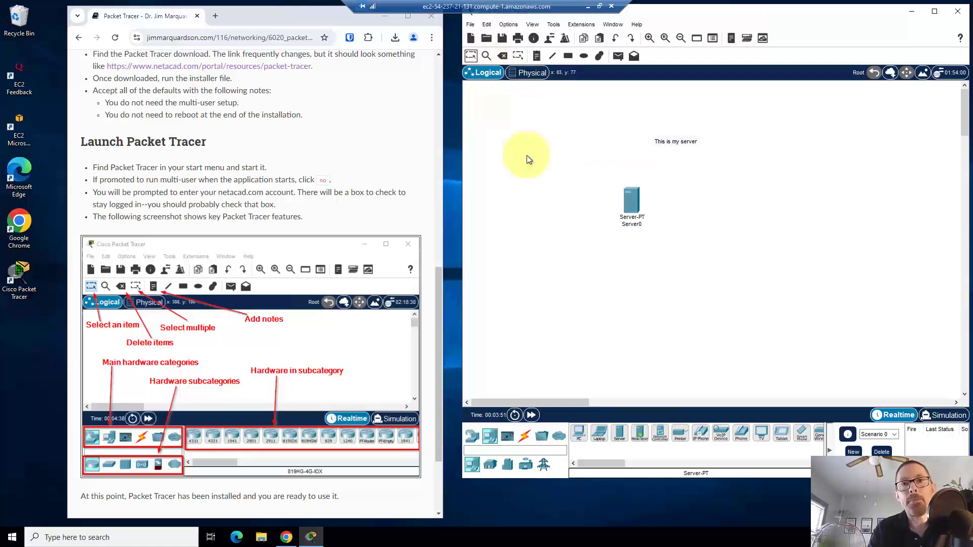
left_click(631, 206)
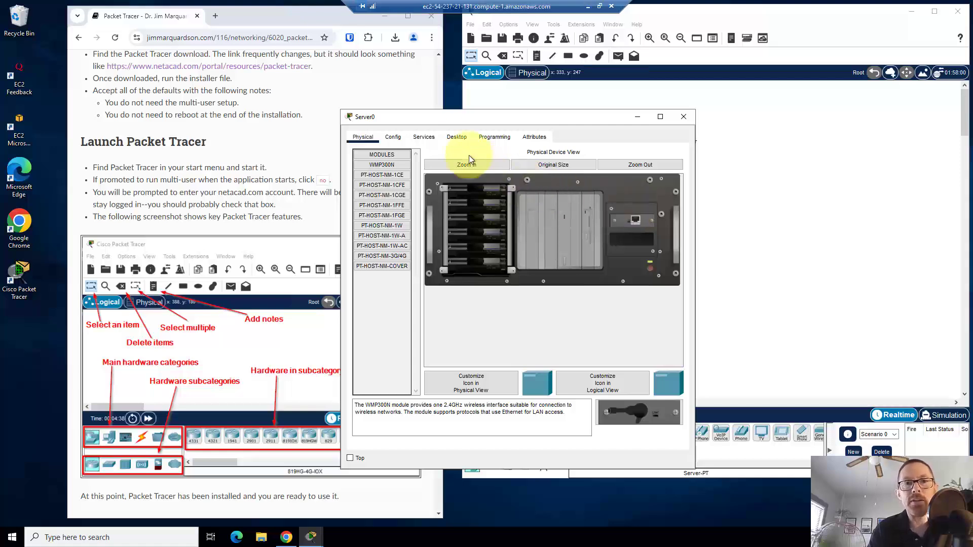
left_click_drag(455, 118, 320, 90)
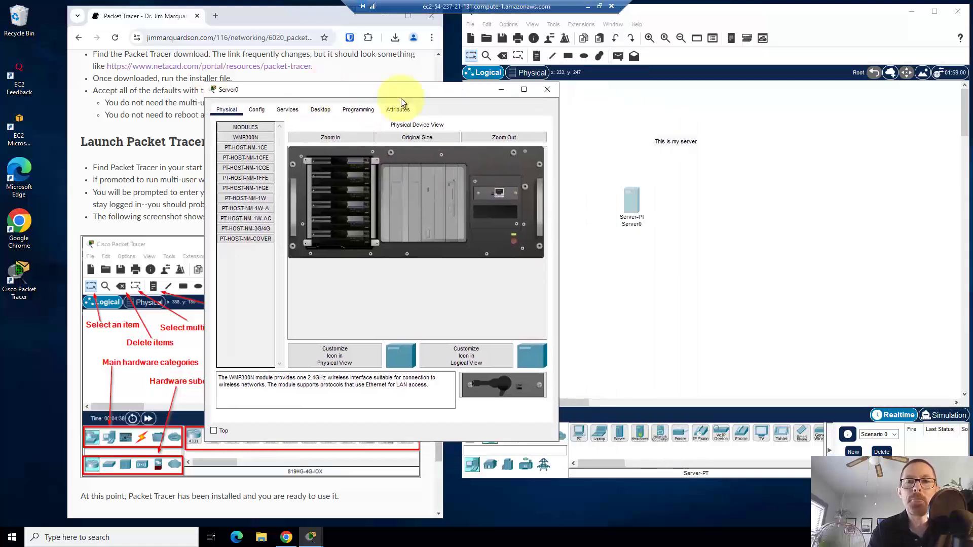
left_click(548, 93)
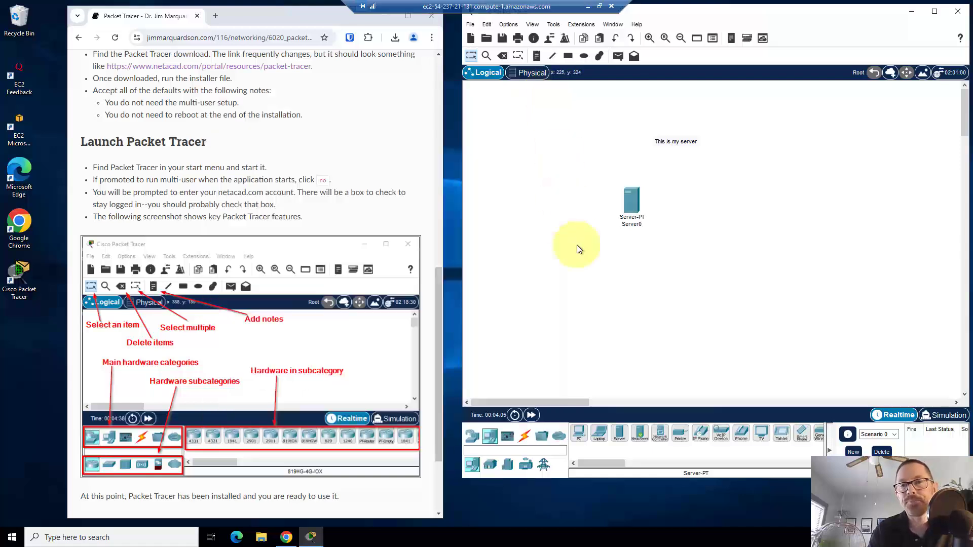
scroll(373, 241, "down", 3)
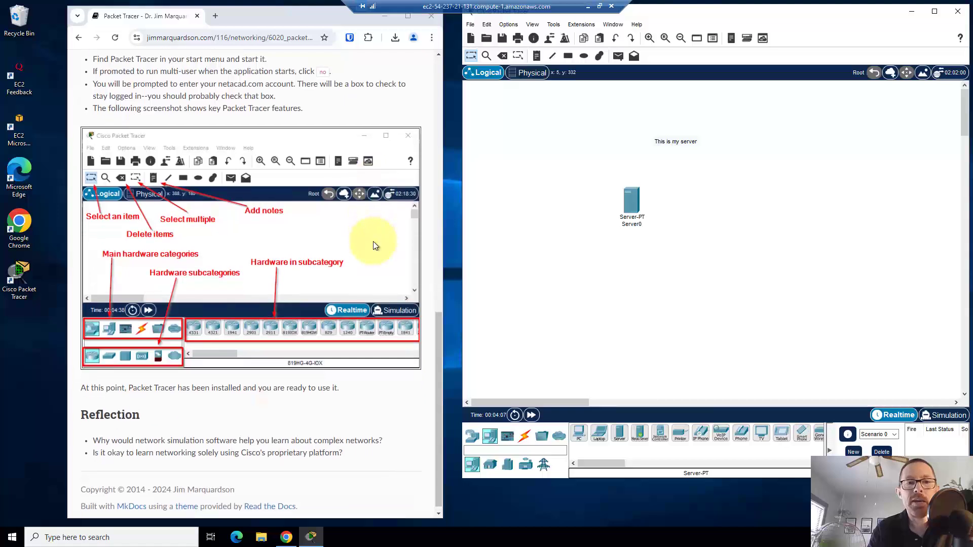
scroll(372, 241, "up", 2)
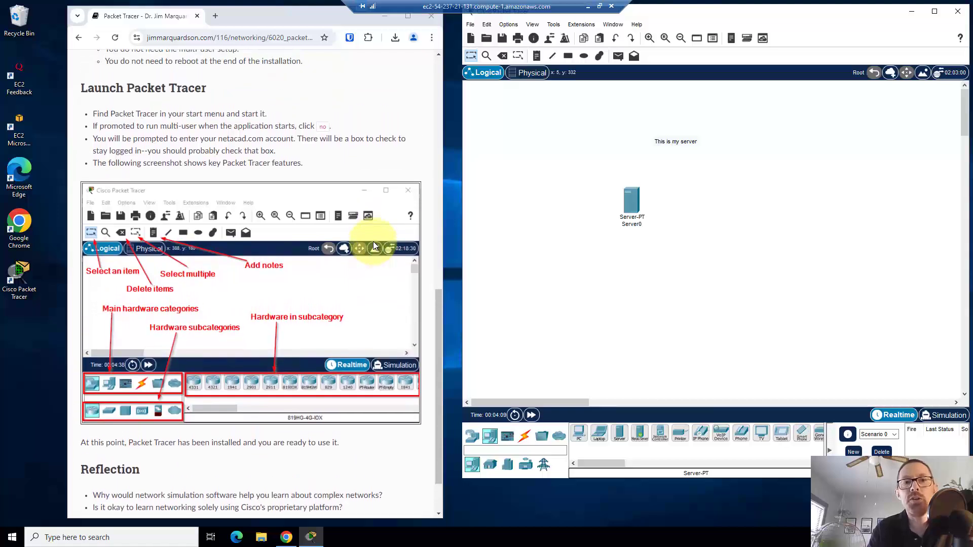
scroll(373, 241, "up", 2)
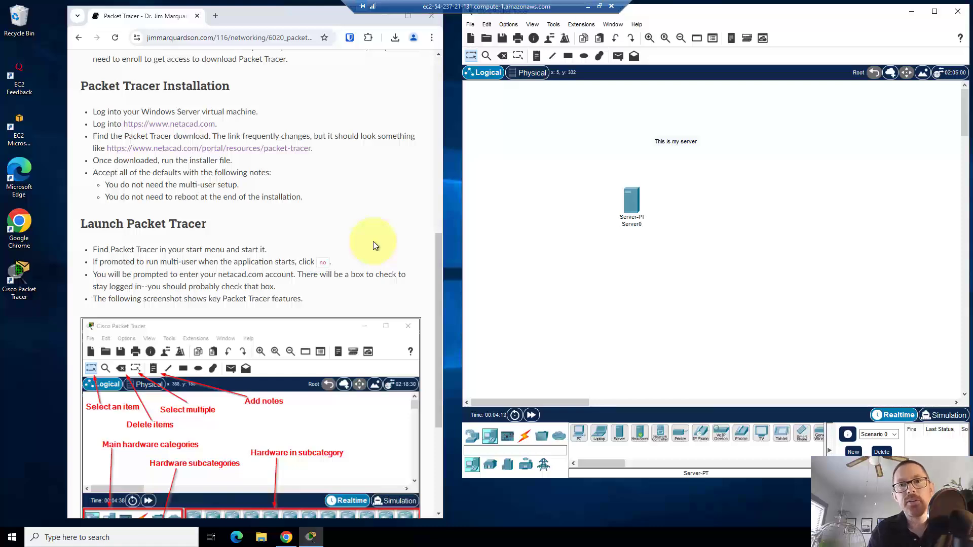
scroll(373, 242, "up", 7)
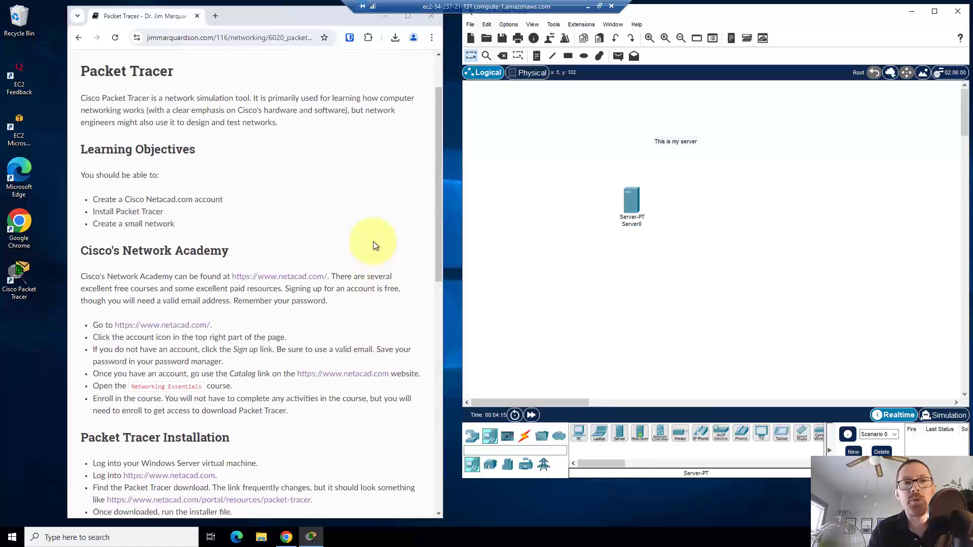
scroll(374, 245, "up", 2)
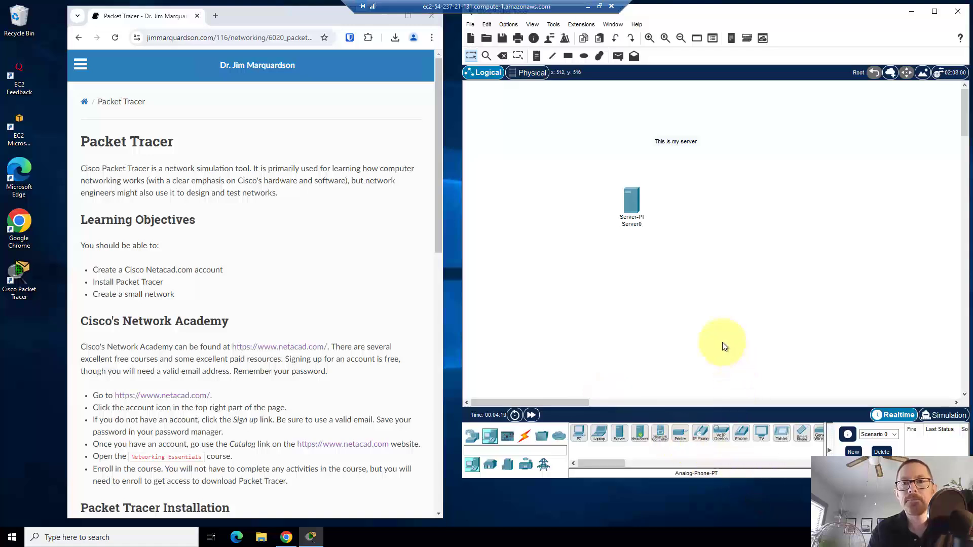
Close Packet Tracer and decline saving the workspace
left_click(958, 14)
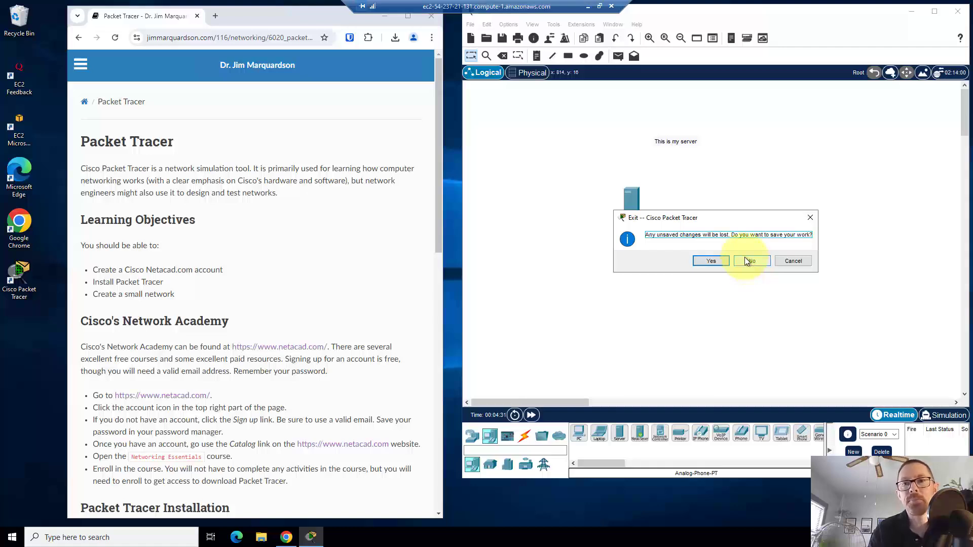
left_click(745, 259)
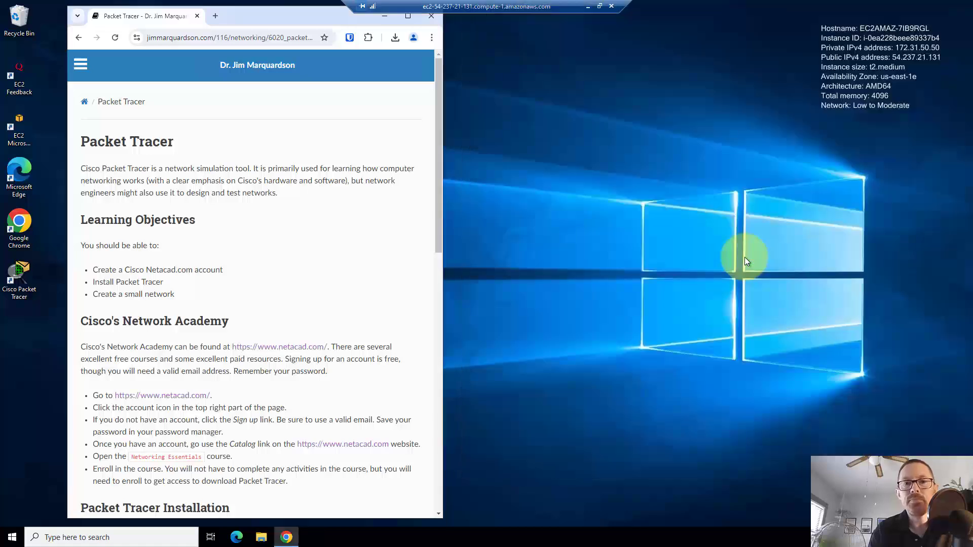